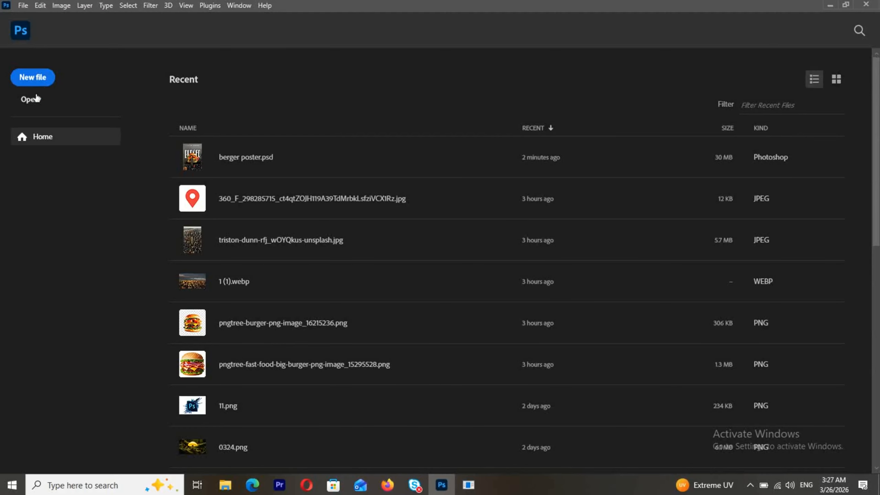
- Create a new blank portrait document of 48.33 × 67.73 cm at 72 ppi and place the aerial city skyline JPG in it
{"action": "left_click", "coordinate": [39, 80]}
{"action": "left_click", "coordinate": [546, 98]}
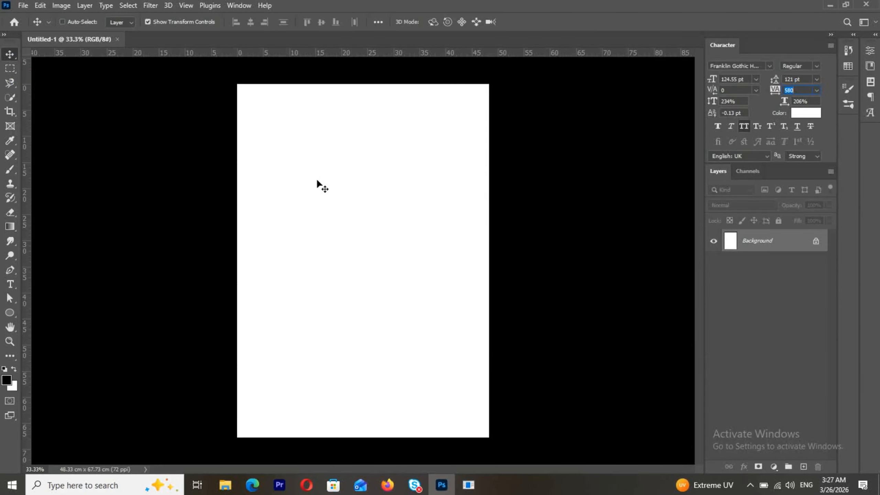
{"action": "left_click", "coordinate": [23, 5]}
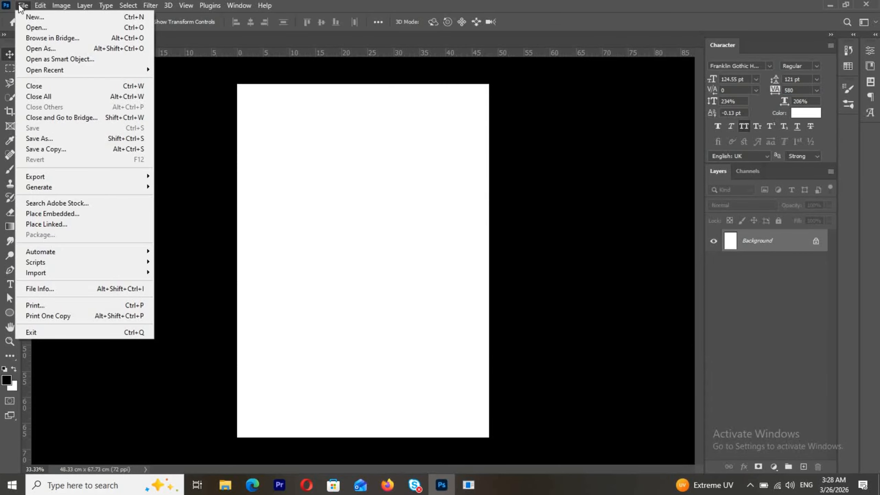
{"action": "left_click", "coordinate": [52, 211]}
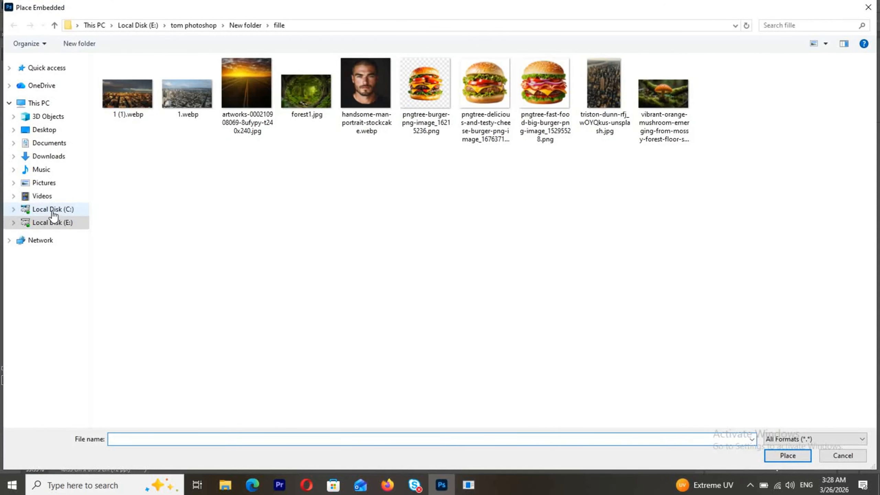
{"action": "double_click", "coordinate": [601, 75]}
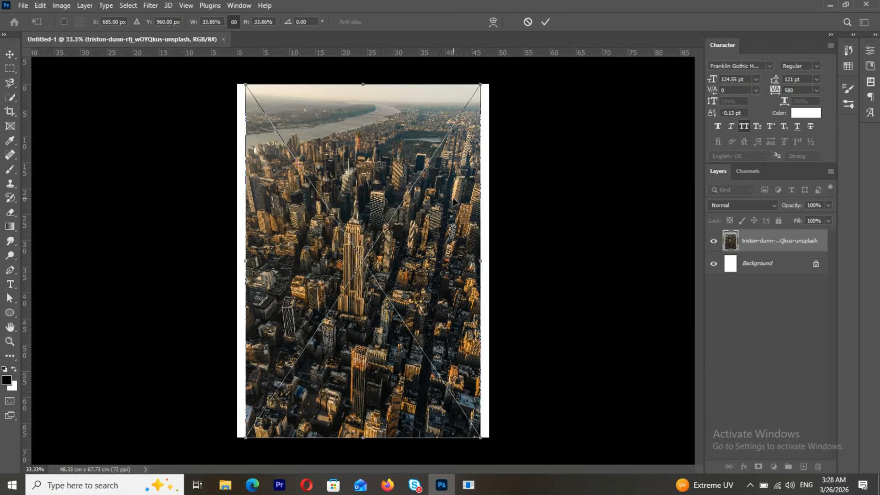
- Scale the city photo to about 37% so it spans the canvas width, and shift it down, leaving a white strip above it
{"action": "left_click_drag", "start_coordinate": [453, 198], "coordinate": [444, 198]}
{"action": "left_click_drag", "start_coordinate": [472, 84], "coordinate": [495, 57]}
{"action": "left_click_drag", "start_coordinate": [423, 129], "coordinate": [424, 192]}
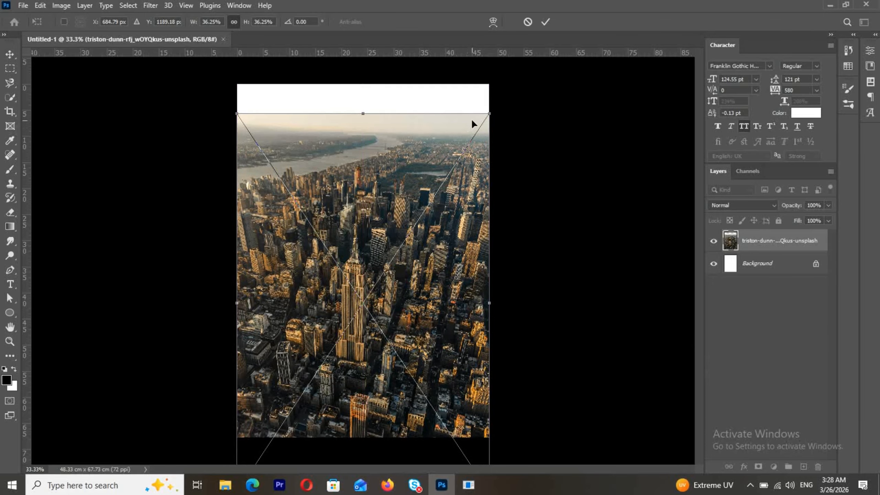
{"action": "left_click_drag", "start_coordinate": [489, 114], "coordinate": [496, 109]}
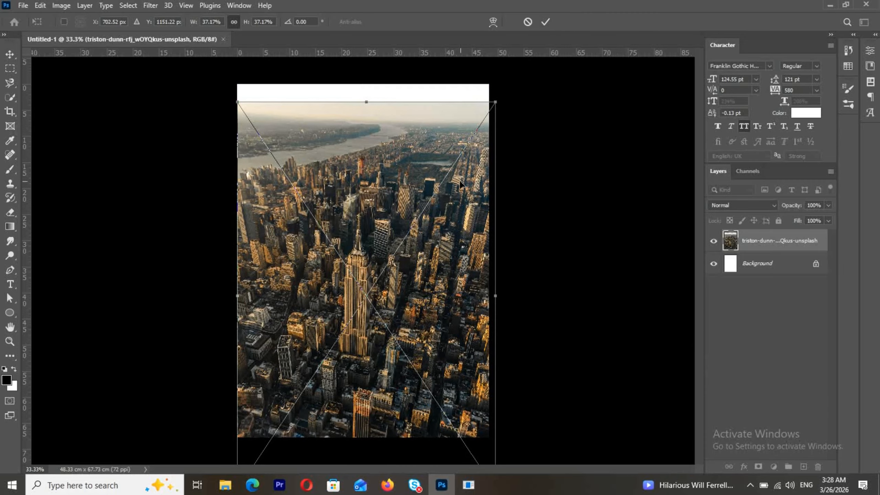
{"action": "left_click", "coordinate": [546, 22]}
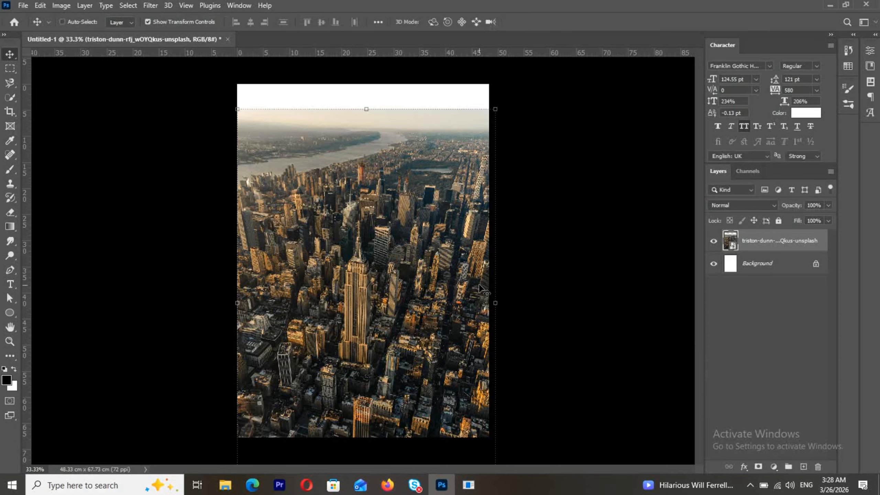
- Select the upper body of the tall central skyscraper with the Quick Selection tool, subtracting the spill onto neighbouring buildings
{"action": "key", "text": "ctrl+plus"}
{"action": "key", "text": "ctrl+plus"}
{"action": "key", "text": "ctrl+plus"}
{"action": "key", "text": "ctrl+plus"}
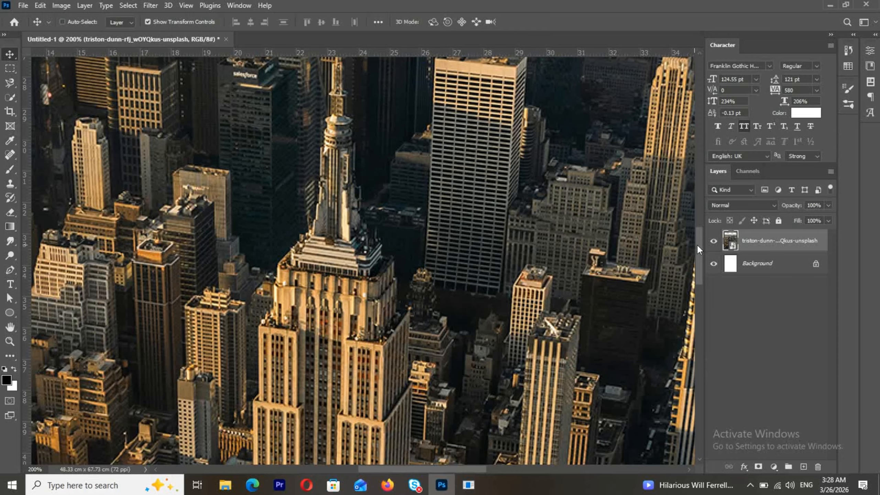
{"action": "scroll", "coordinate": [702, 258], "scroll_direction": "up", "scroll_amount": 2}
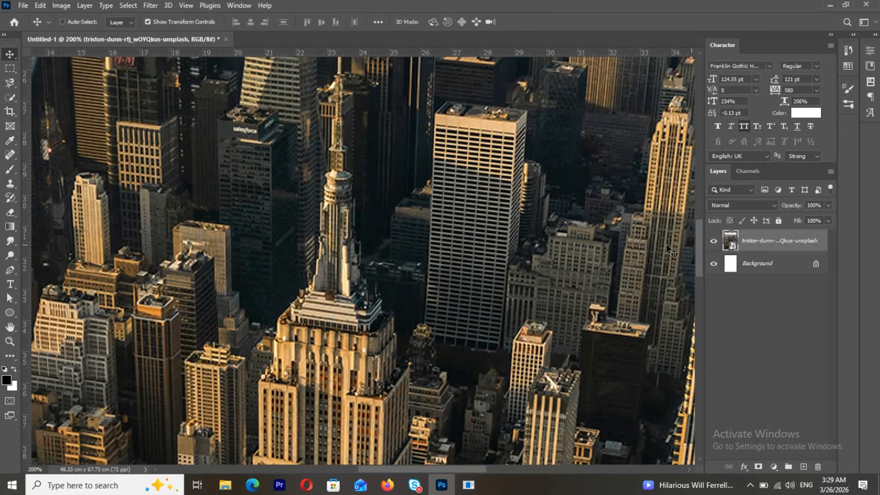
{"action": "left_click", "coordinate": [9, 97]}
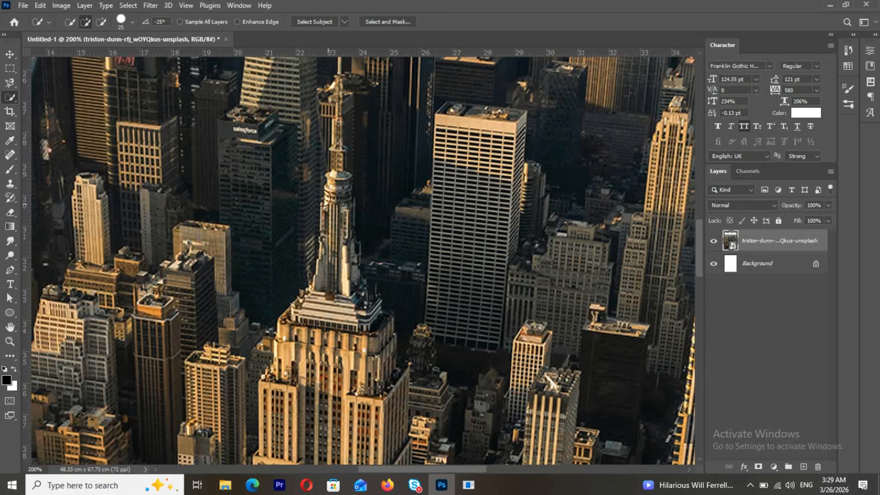
{"action": "mouse_move", "coordinate": [326, 203]}
{"action": "left_mouse_down"}
{"action": "mouse_move", "coordinate": [332, 244]}
{"action": "mouse_move", "coordinate": [325, 311]}
{"action": "mouse_move", "coordinate": [295, 339]}
{"action": "mouse_move", "coordinate": [345, 308]}
{"action": "mouse_move", "coordinate": [374, 325]}
{"action": "mouse_move", "coordinate": [361, 370]}
{"action": "mouse_move", "coordinate": [271, 396]}
{"action": "mouse_move", "coordinate": [369, 431]}
{"action": "left_mouse_up"}
{"action": "left_click", "coordinate": [100, 23]}
{"action": "mouse_move", "coordinate": [411, 323]}
{"action": "left_mouse_down"}
{"action": "mouse_move", "coordinate": [428, 342]}
{"action": "mouse_move", "coordinate": [422, 391]}
{"action": "mouse_move", "coordinate": [431, 393]}
{"action": "left_mouse_up"}
{"action": "left_click_drag", "start_coordinate": [701, 249], "coordinate": [700, 248]}
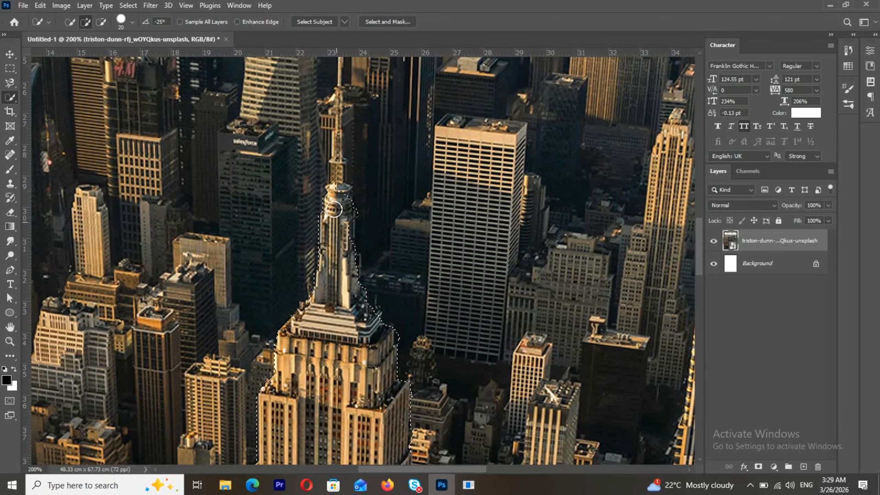
- Extend the selection up along the skyscraper's spire using a smaller Quick Selection brush
{"action": "key", "text": "bracketleft"}
{"action": "key", "text": "bracketleft"}
{"action": "key", "text": "bracketleft"}
{"action": "left_click_drag", "start_coordinate": [337, 206], "coordinate": [341, 141]}
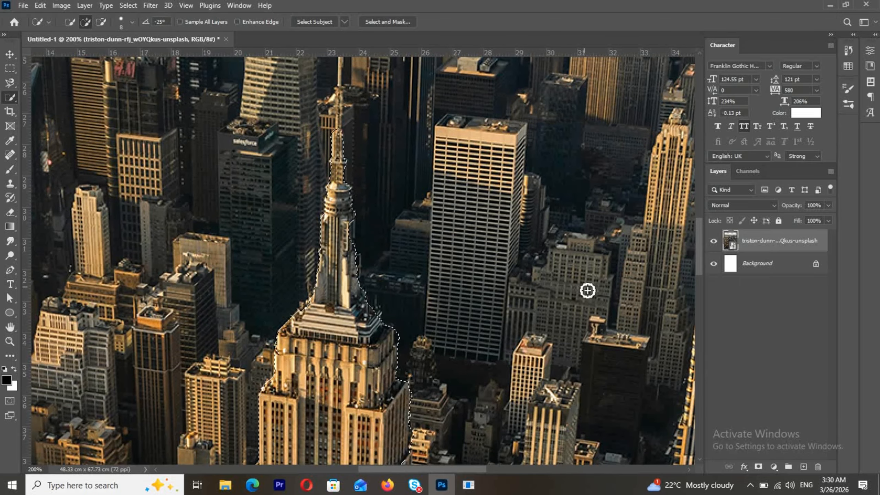
- Extend the selection down the skyscraper to its base and subtract the overspill along its edge
{"action": "scroll", "coordinate": [586, 290], "scroll_direction": "down", "scroll_amount": 10}
{"action": "key", "text": "bracketleft"}
{"action": "key", "text": "bracketleft"}
{"action": "mouse_move", "coordinate": [291, 202]}
{"action": "left_mouse_down"}
{"action": "mouse_move", "coordinate": [265, 305]}
{"action": "mouse_move", "coordinate": [341, 221]}
{"action": "mouse_move", "coordinate": [340, 273]}
{"action": "mouse_move", "coordinate": [374, 399]}
{"action": "mouse_move", "coordinate": [349, 272]}
{"action": "left_mouse_up"}
{"action": "mouse_move", "coordinate": [432, 134]}
{"action": "left_mouse_down"}
{"action": "mouse_move", "coordinate": [430, 268]}
{"action": "mouse_move", "coordinate": [419, 276]}
{"action": "mouse_move", "coordinate": [413, 429]}
{"action": "left_mouse_up"}
{"action": "scroll", "coordinate": [705, 293], "scroll_direction": "down", "scroll_amount": 3}
{"action": "left_click_drag", "start_coordinate": [704, 291], "coordinate": [704, 317]}
{"action": "mouse_move", "coordinate": [264, 188]}
{"action": "left_mouse_down"}
{"action": "mouse_move", "coordinate": [242, 155]}
{"action": "mouse_move", "coordinate": [232, 250]}
{"action": "mouse_move", "coordinate": [267, 295]}
{"action": "mouse_move", "coordinate": [387, 222]}
{"action": "mouse_move", "coordinate": [419, 314]}
{"action": "left_mouse_up"}
{"action": "left_click", "coordinate": [102, 22]}
{"action": "mouse_move", "coordinate": [421, 163]}
{"action": "left_mouse_down"}
{"action": "mouse_move", "coordinate": [426, 191]}
{"action": "mouse_move", "coordinate": [458, 226]}
{"action": "mouse_move", "coordinate": [441, 345]}
{"action": "left_mouse_up"}
{"action": "left_click", "coordinate": [84, 22]}
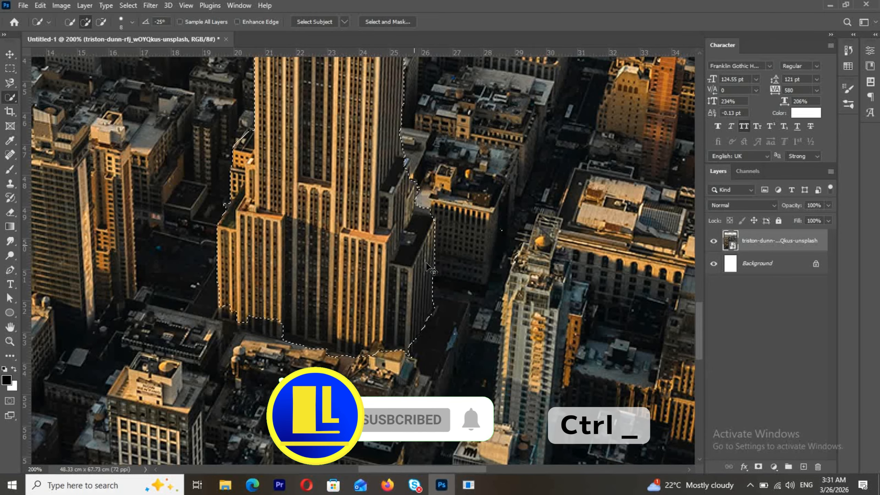
- Copy the selected skyscraper from the city photo onto a new layer
{"action": "key", "text": "ctrl+minus"}
{"action": "key", "text": "ctrl+minus"}
{"action": "key", "text": "ctrl+minus"}
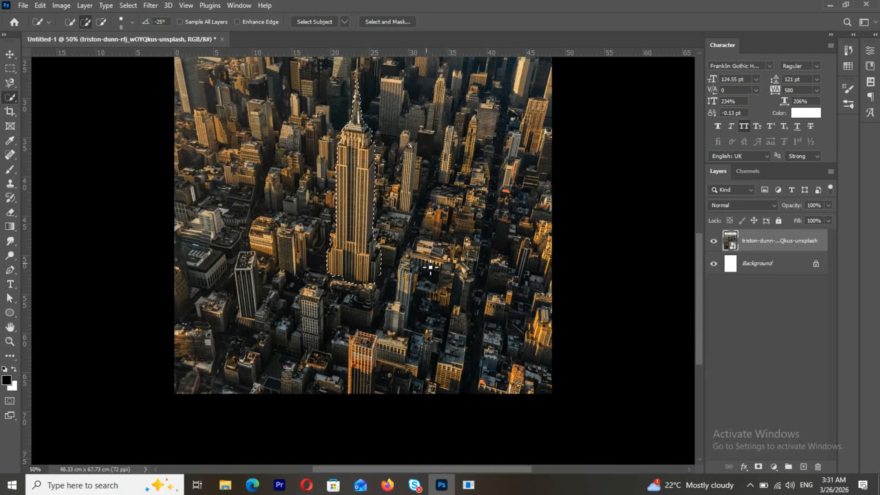
{"action": "key", "text": "ctrl+0"}
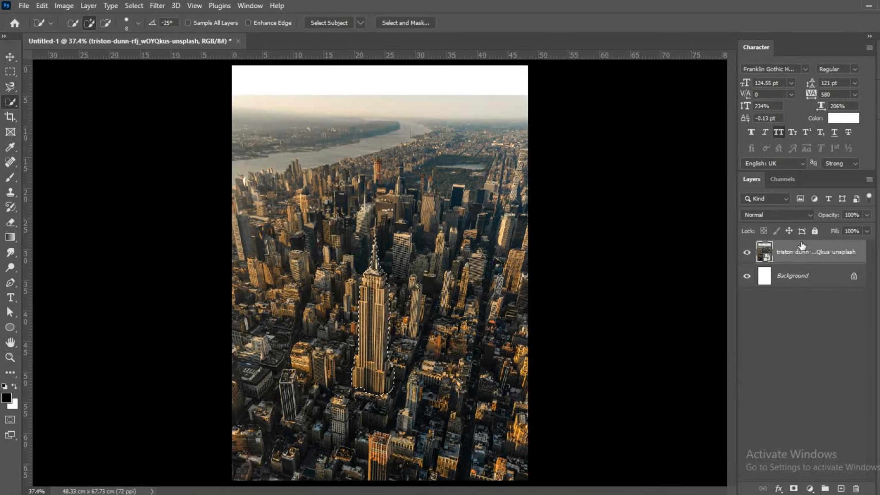
{"action": "key", "text": "ctrl+j"}
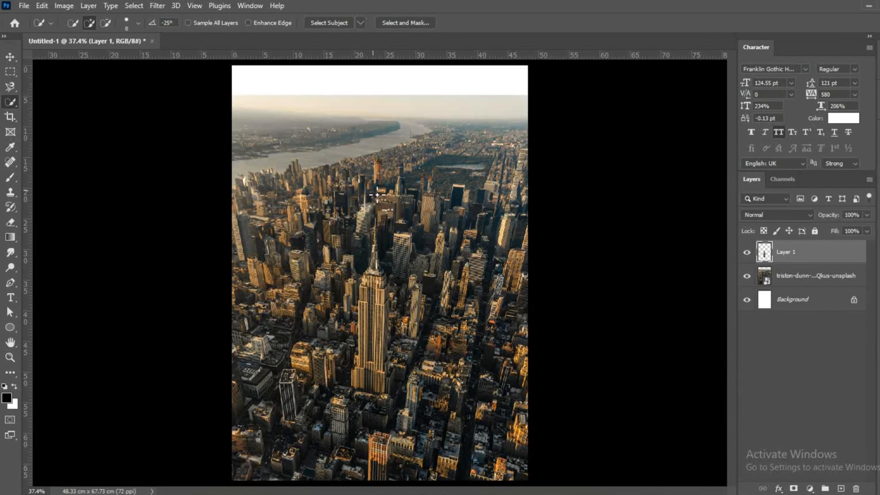
- Open the image pngtree-burger-png-image_16215236.png as a separate document
{"action": "left_click", "coordinate": [24, 6]}
{"action": "left_click", "coordinate": [37, 30]}
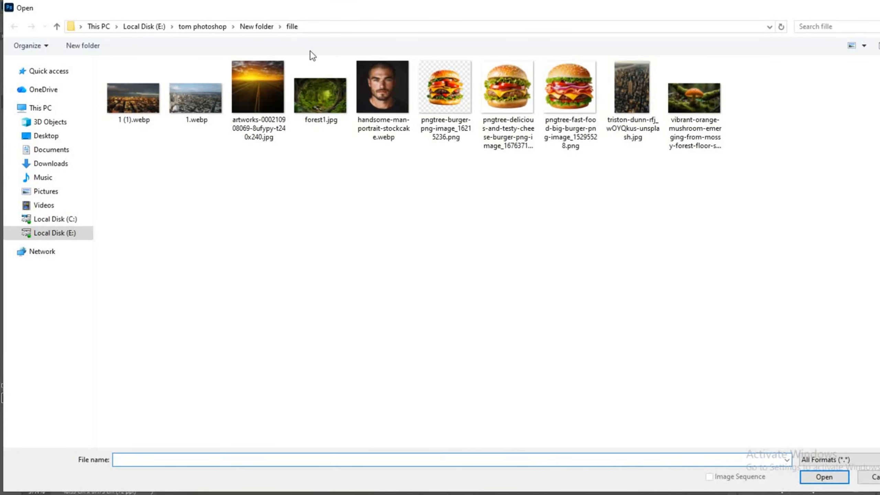
{"action": "double_click", "coordinate": [441, 85]}
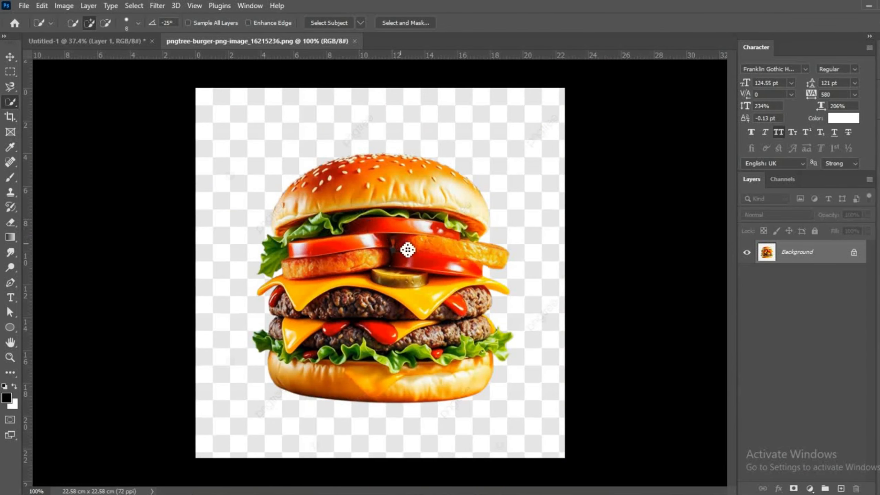
- Select the whole burger with a 45 px Quick Selection brush, then switch the brush to subtract mode
{"action": "key", "text": "bracketright"}
{"action": "key", "text": "bracketright"}
{"action": "key", "text": "bracketright"}
{"action": "key", "text": "bracketright"}
{"action": "key", "text": "bracketright"}
{"action": "key", "text": "bracketright"}
{"action": "key", "text": "bracketright"}
{"action": "key", "text": "bracketright"}
{"action": "key", "text": "bracketright"}
{"action": "mouse_move", "coordinate": [355, 194]}
{"action": "left_mouse_down"}
{"action": "mouse_move", "coordinate": [348, 167]}
{"action": "mouse_move", "coordinate": [401, 165]}
{"action": "mouse_move", "coordinate": [331, 307]}
{"action": "mouse_move", "coordinate": [478, 338]}
{"action": "mouse_move", "coordinate": [409, 357]}
{"action": "mouse_move", "coordinate": [266, 294]}
{"action": "left_mouse_up"}
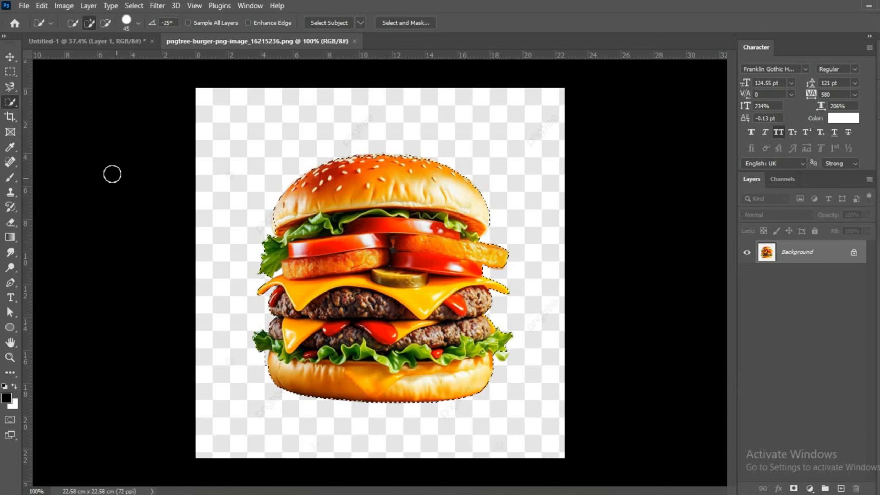
{"action": "left_click", "coordinate": [107, 24]}
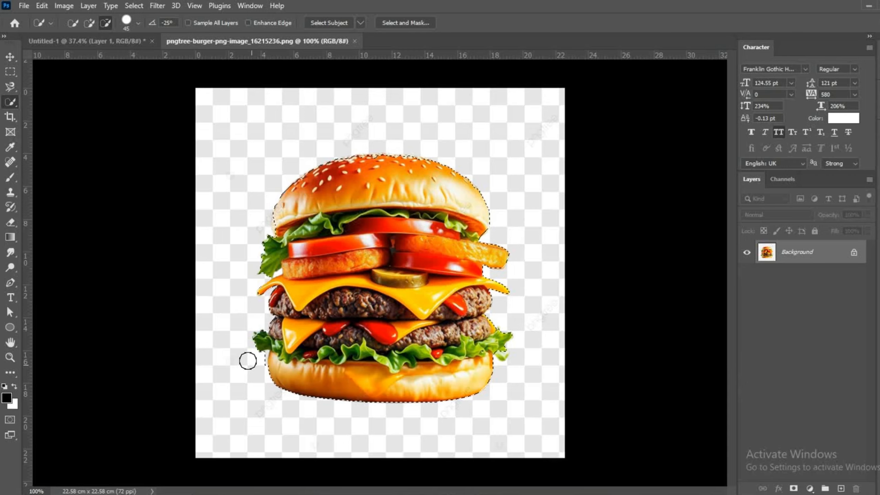
- Copy the selected burger into the city document and enlarge it to about 173%, positioned over the skyscraper
{"action": "left_click", "coordinate": [10, 57]}
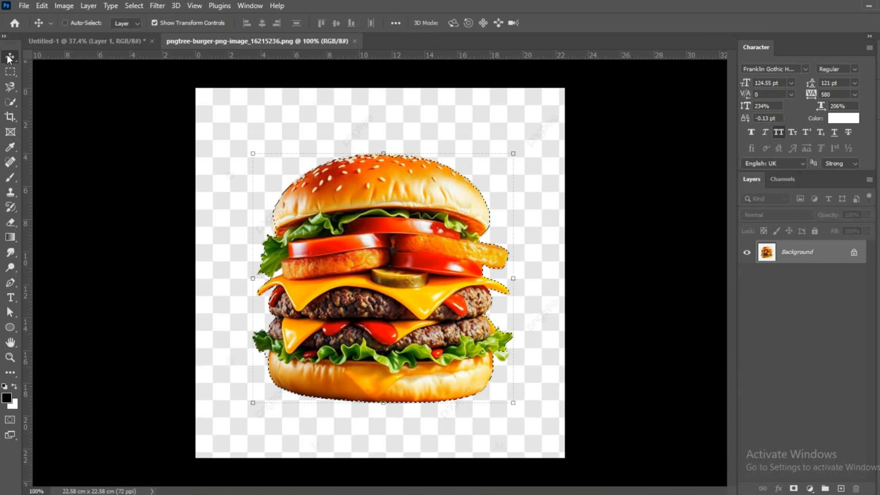
{"action": "left_click_drag", "start_coordinate": [392, 317], "coordinate": [114, 41]}
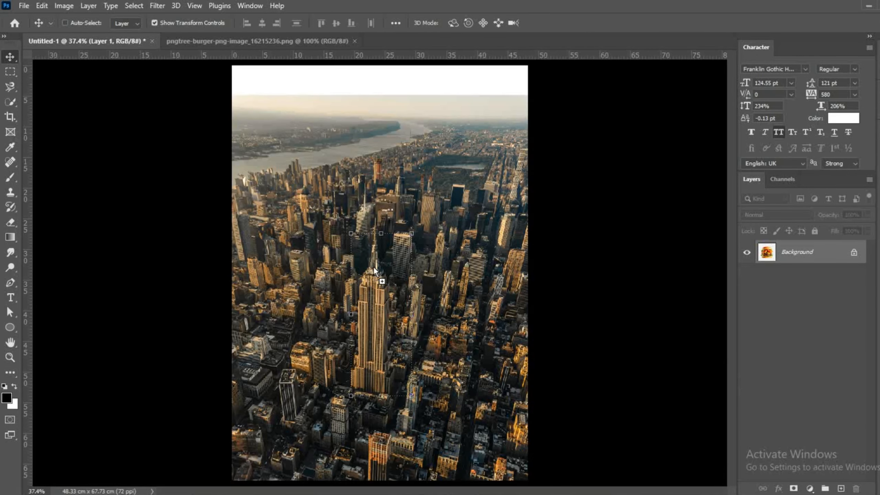
{"action": "left_click_drag", "start_coordinate": [374, 267], "coordinate": [375, 269]}
{"action": "left_click_drag", "start_coordinate": [420, 208], "coordinate": [492, 139]}
{"action": "left_click_drag", "start_coordinate": [438, 217], "coordinate": [415, 287]}
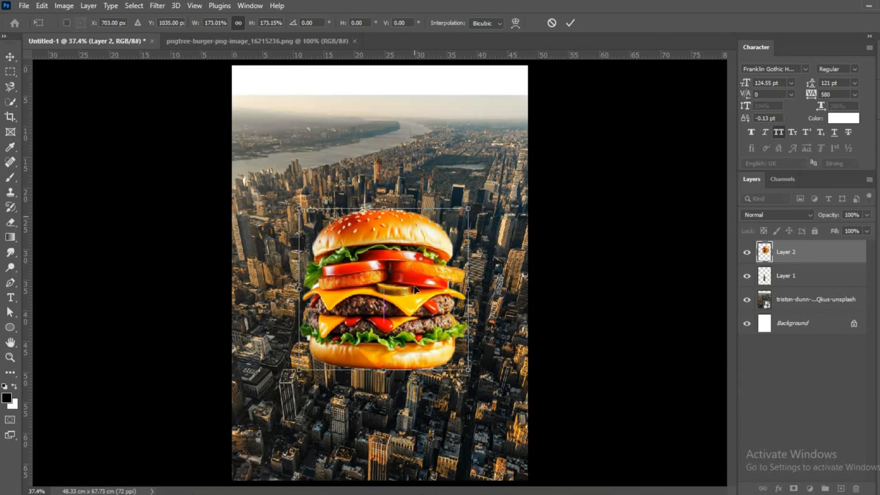
- Place the burger layer below the cut-out skyscraper layer and enlarge the burger to about 108%, centred behind the tower
{"action": "left_click_drag", "start_coordinate": [807, 261], "coordinate": [811, 295]}
{"action": "left_click_drag", "start_coordinate": [431, 303], "coordinate": [427, 318]}
{"action": "left_click_drag", "start_coordinate": [465, 223], "coordinate": [478, 210]}
{"action": "left_click_drag", "start_coordinate": [428, 310], "coordinate": [422, 297]}
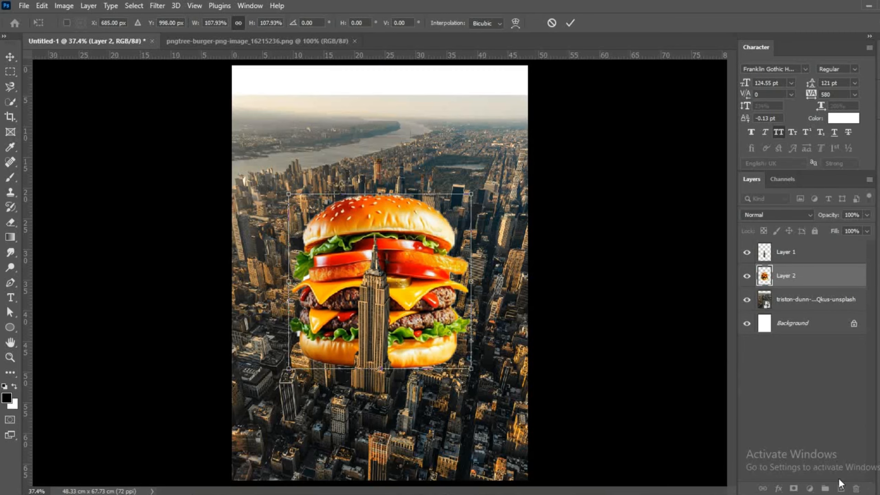
{"action": "left_click", "coordinate": [570, 23]}
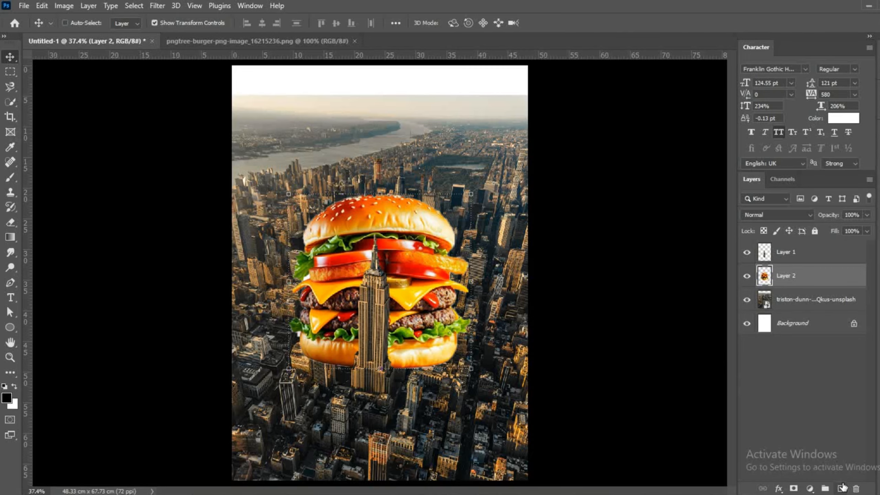
- Paint a black shadow under the burger on a new layer below it, using a flattened 1102 px Soft Round brush at 14% opacity
{"action": "left_click", "coordinate": [843, 488]}
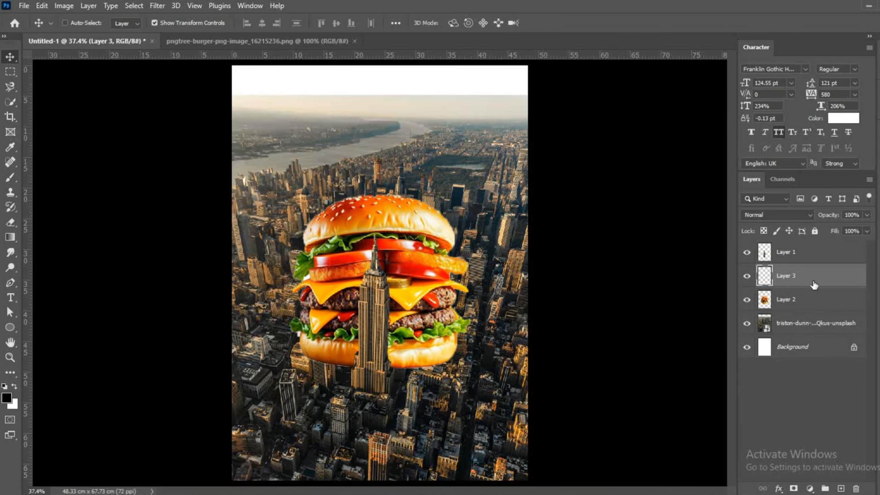
{"action": "left_click_drag", "start_coordinate": [813, 280], "coordinate": [810, 312]}
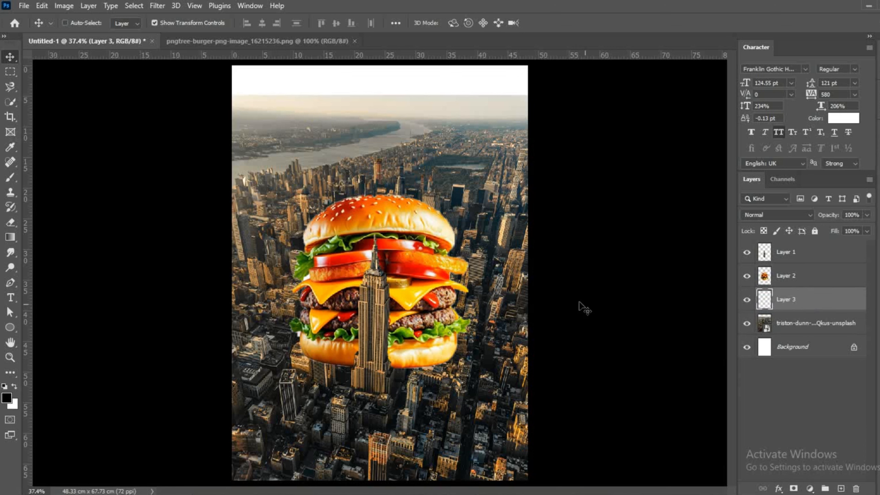
{"action": "left_click", "coordinate": [10, 177]}
{"action": "left_click", "coordinate": [83, 25]}
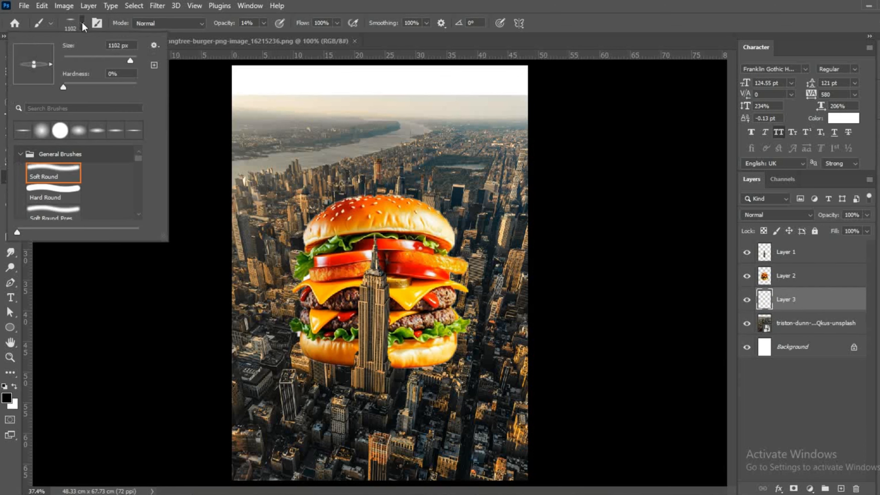
{"action": "left_click", "coordinate": [47, 171]}
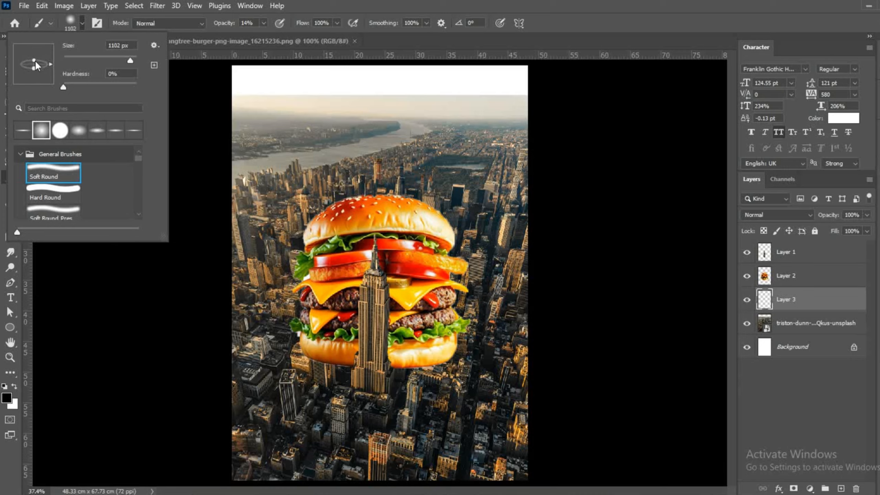
{"action": "left_click_drag", "start_coordinate": [35, 63], "coordinate": [36, 64]}
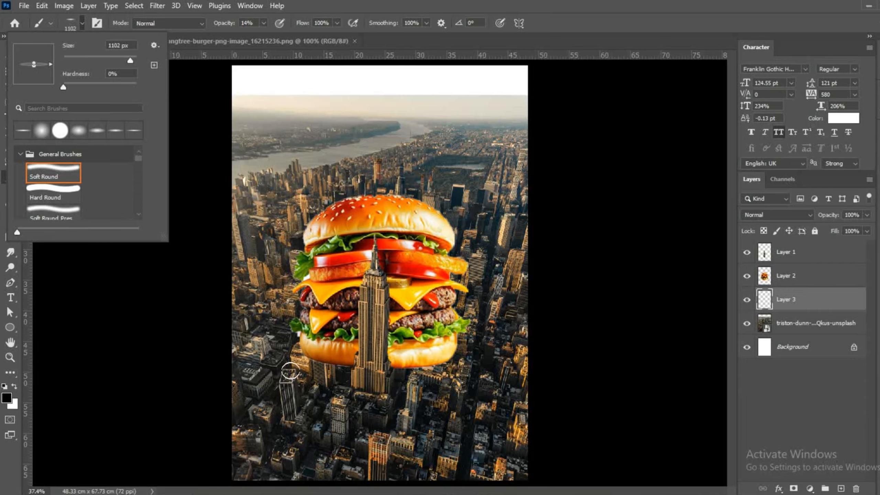
{"action": "left_click", "coordinate": [290, 371]}
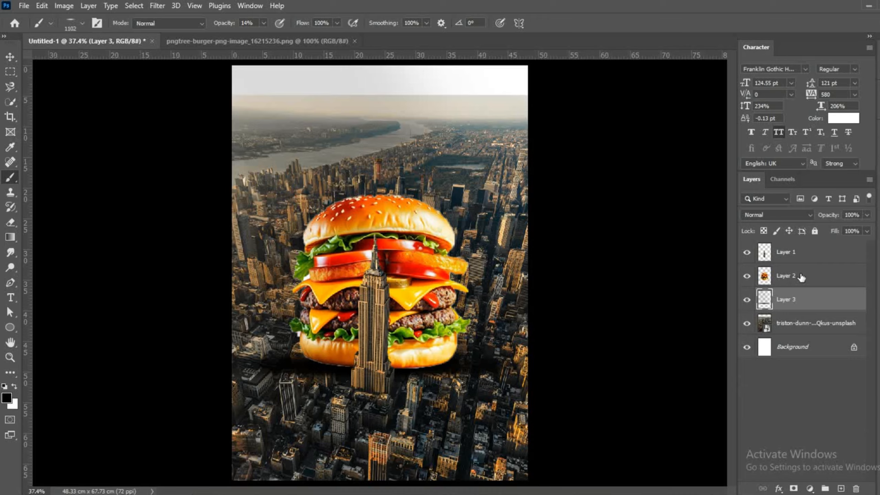
- Paint soft black shading along the burger's lower edge directly on the burger layer with the same brush
{"action": "left_click", "coordinate": [801, 278]}
{"action": "left_click", "coordinate": [285, 366]}
{"action": "left_click", "coordinate": [276, 365]}
{"action": "left_click", "coordinate": [277, 366]}
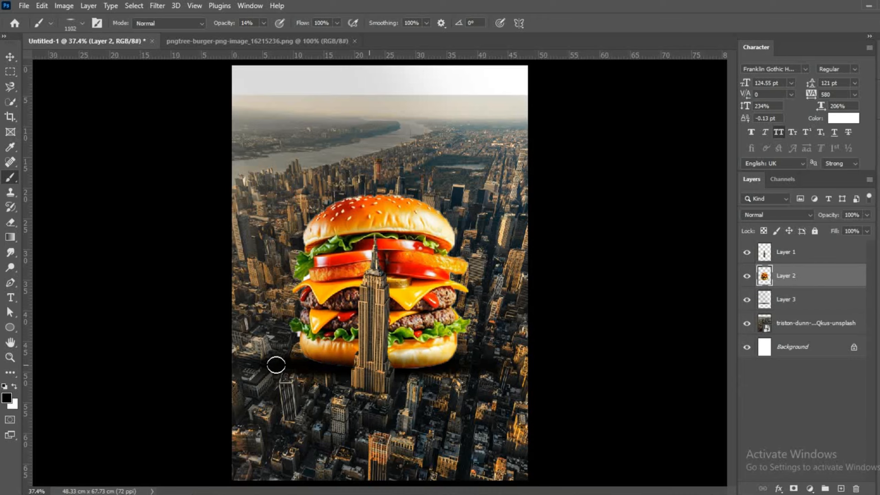
{"action": "left_click", "coordinate": [305, 368]}
{"action": "left_click", "coordinate": [304, 368]}
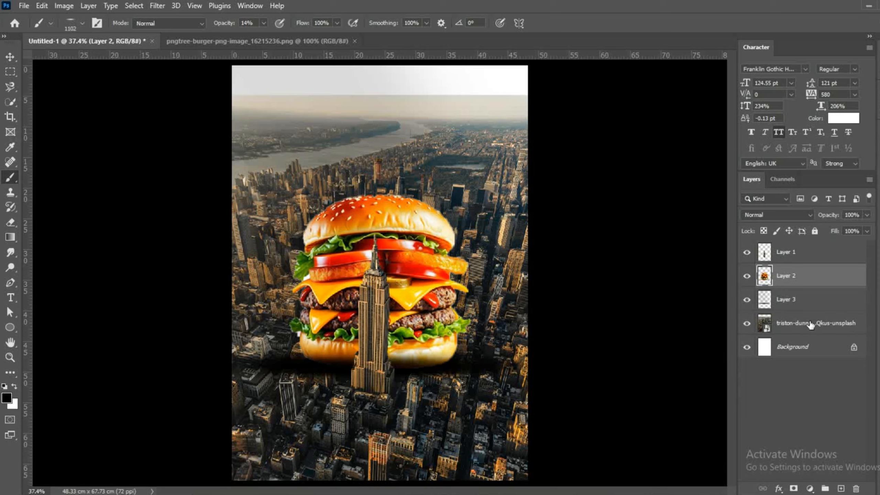
- Add a Hue/Saturation adjustment above the city photo with hue +34, saturation -81 and lightness about -12
{"action": "left_click", "coordinate": [811, 325]}
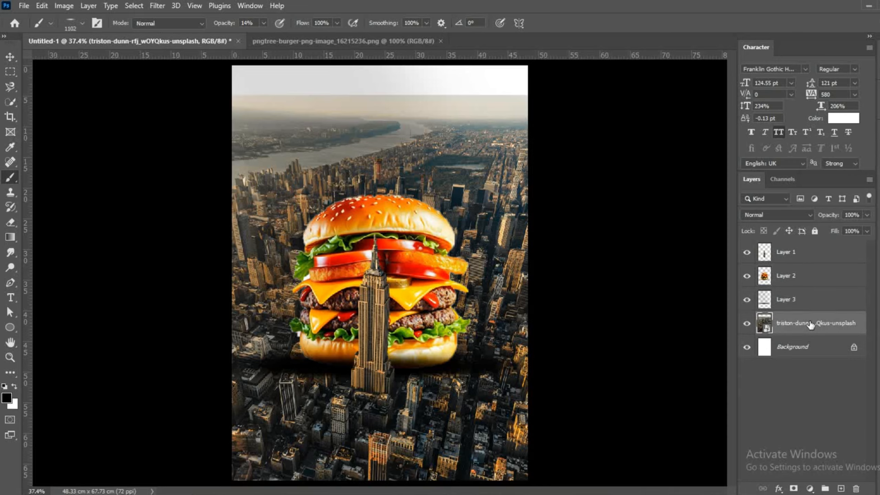
{"action": "left_click", "coordinate": [810, 489]}
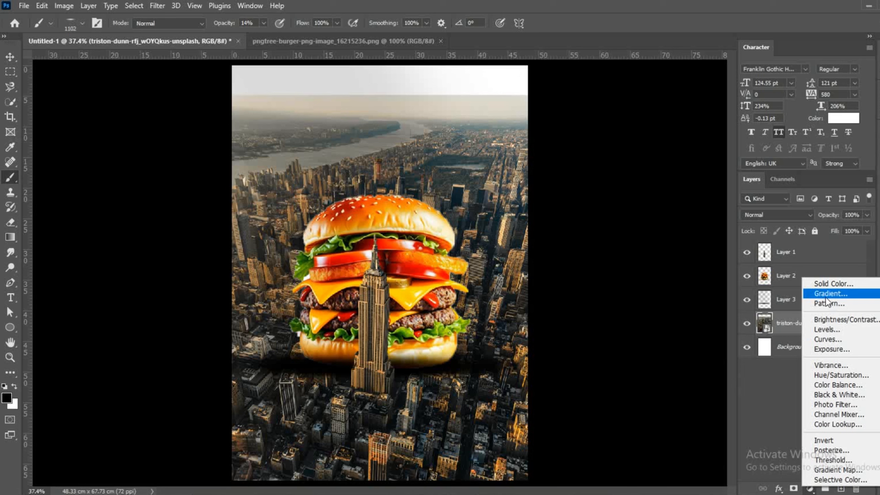
{"action": "left_click", "coordinate": [832, 376]}
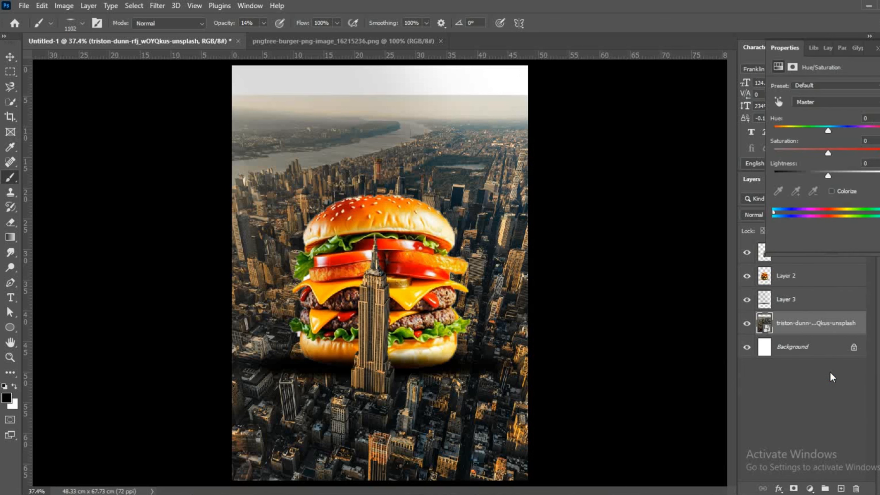
{"action": "left_click_drag", "start_coordinate": [828, 153], "coordinate": [786, 152]}
{"action": "left_click_drag", "start_coordinate": [828, 175], "coordinate": [820, 176]}
{"action": "left_click_drag", "start_coordinate": [828, 129], "coordinate": [846, 132]}
{"action": "mouse_move", "coordinate": [785, 152]}
{"action": "left_mouse_down"}
{"action": "mouse_move", "coordinate": [799, 152]}
{"action": "mouse_move", "coordinate": [785, 152]}
{"action": "left_mouse_up"}
{"action": "mouse_move", "coordinate": [820, 175]}
{"action": "left_mouse_down"}
{"action": "mouse_move", "coordinate": [809, 175]}
{"action": "mouse_move", "coordinate": [822, 175]}
{"action": "left_mouse_up"}
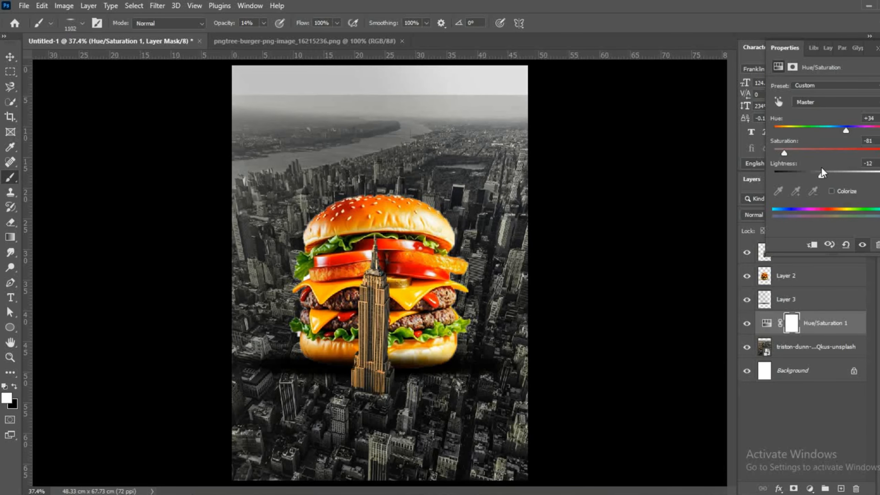
{"action": "left_click", "coordinate": [732, 275]}
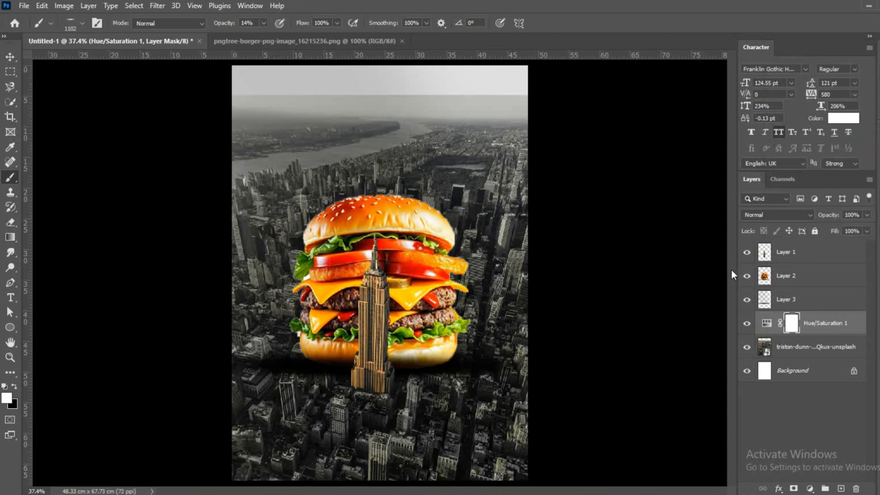
- Clip a Hue/Saturation adjustment to the cut-out skyscraper layer, strongly desaturating and slightly darkening the tower to match the grey city
{"action": "left_click", "coordinate": [804, 257]}
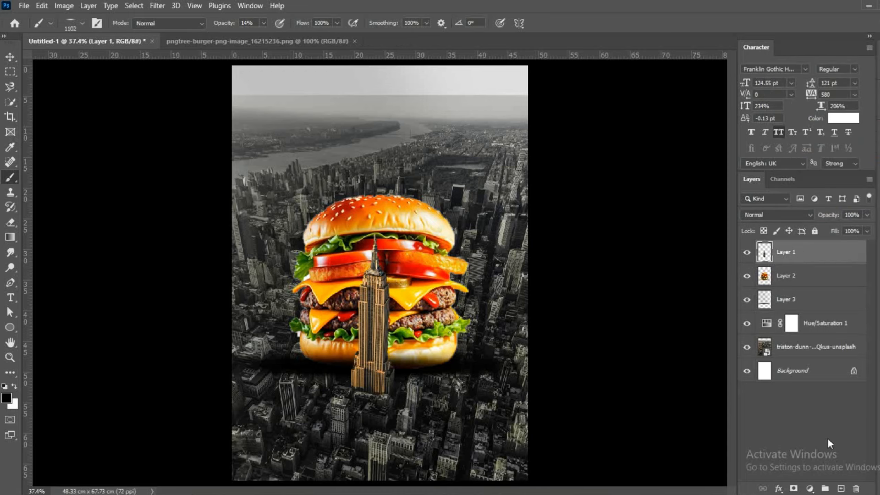
{"action": "left_click", "coordinate": [809, 489]}
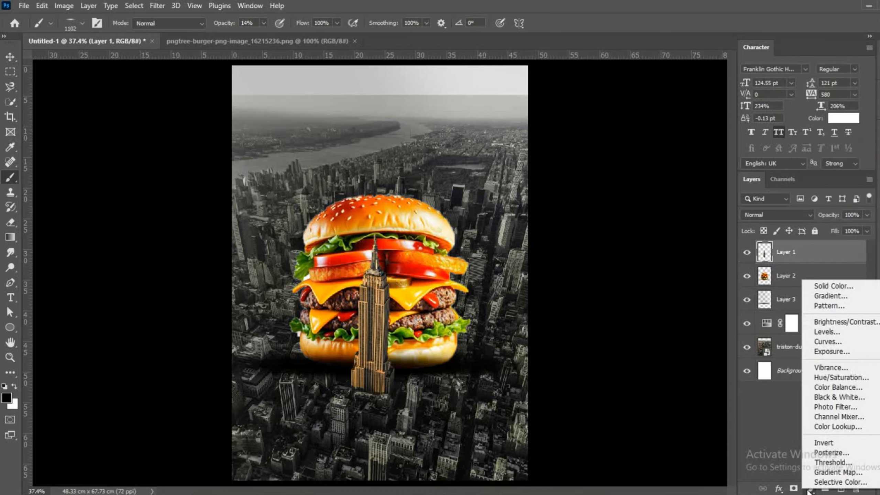
{"action": "left_click", "coordinate": [832, 384]}
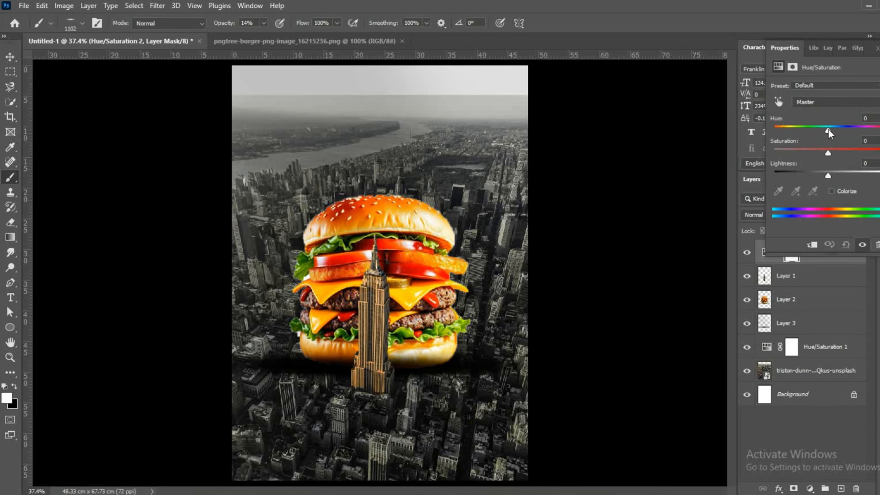
{"action": "left_click_drag", "start_coordinate": [828, 131], "coordinate": [782, 153]}
{"action": "left_click", "coordinate": [812, 245]}
{"action": "left_click_drag", "start_coordinate": [828, 175], "coordinate": [823, 175]}
{"action": "left_click", "coordinate": [611, 202]}
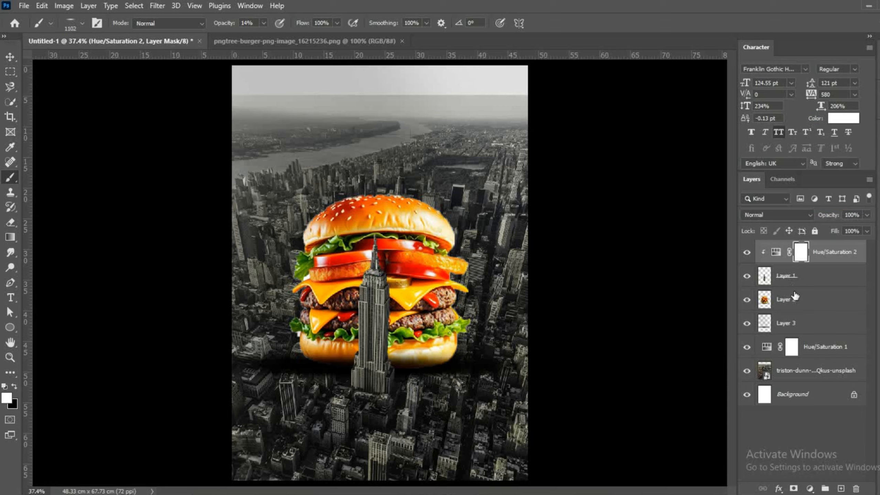
- Clip a Brightness/Contrast adjustment to the burger layer with brightness -63 and contrast -5
{"action": "left_click", "coordinate": [808, 303]}
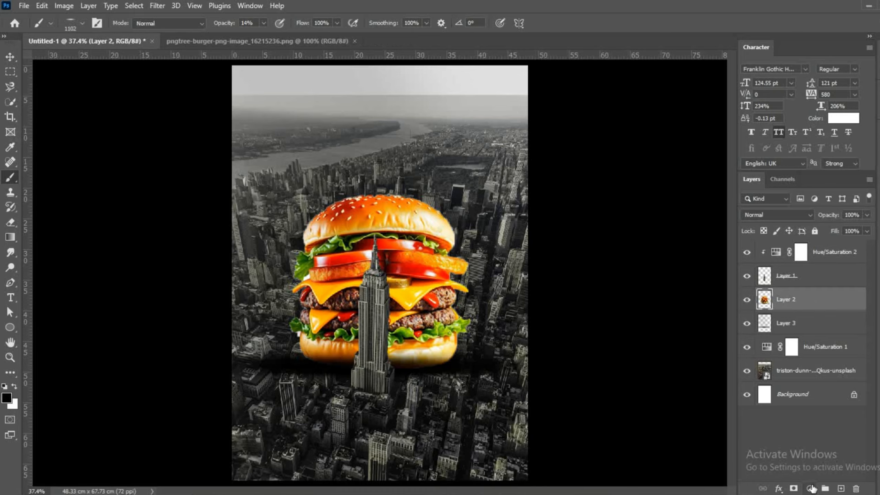
{"action": "left_click", "coordinate": [811, 489]}
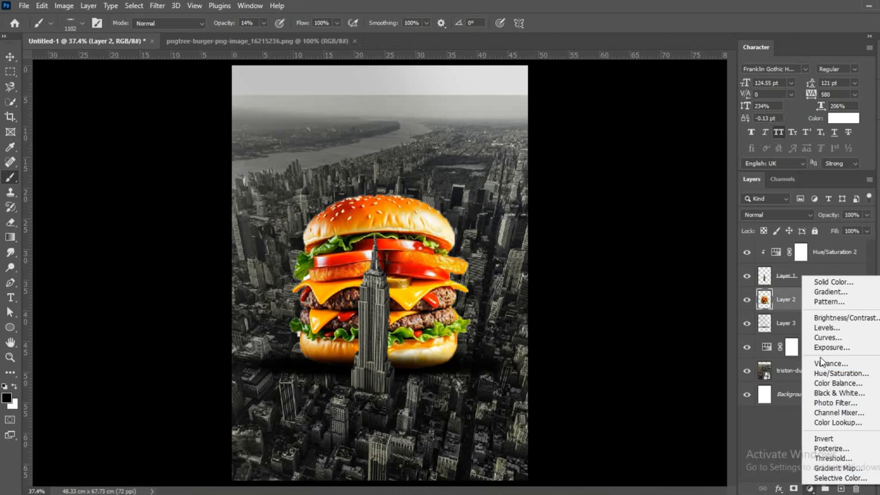
{"action": "left_click", "coordinate": [691, 375]}
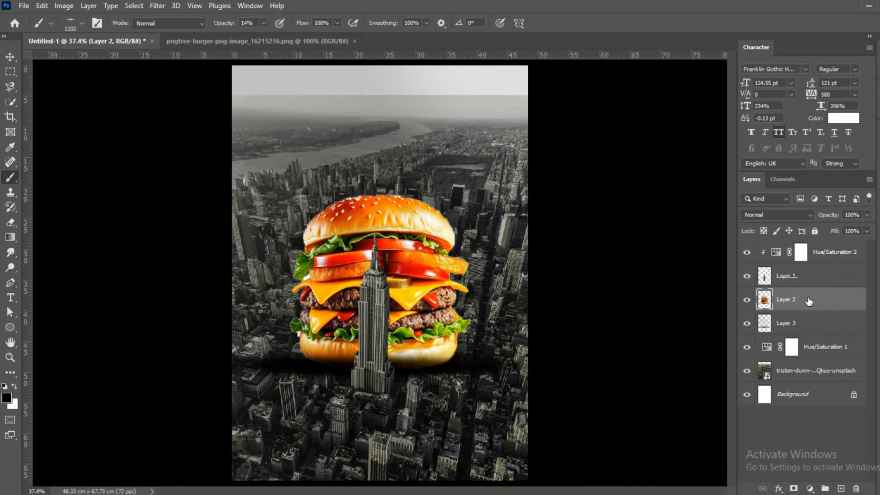
{"action": "left_click", "coordinate": [249, 6]}
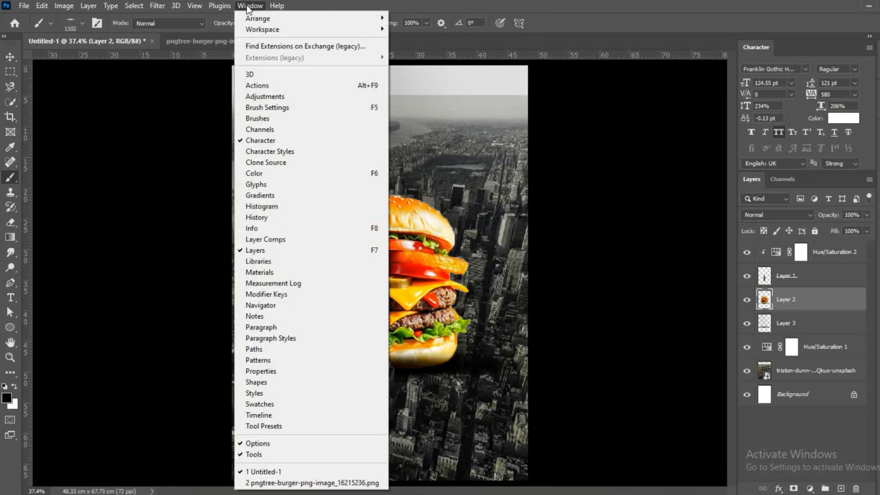
{"action": "left_click", "coordinate": [275, 97]}
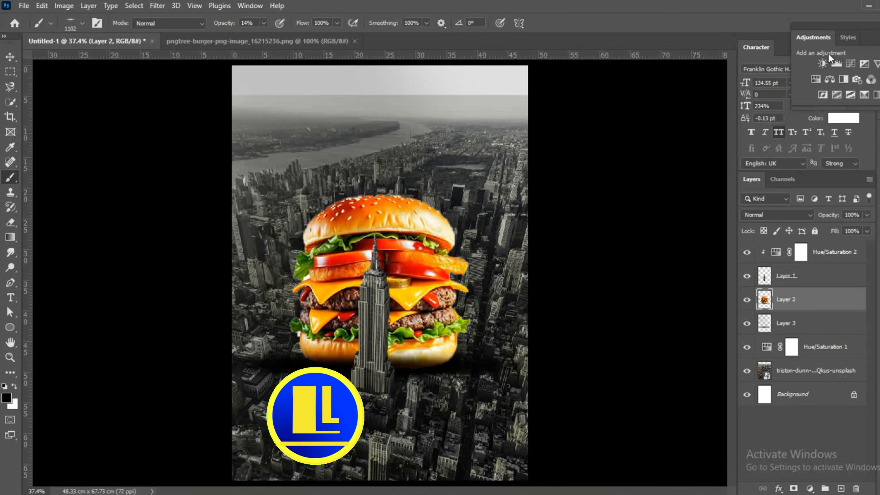
{"action": "left_click", "coordinate": [823, 62]}
{"action": "left_click_drag", "start_coordinate": [824, 120], "coordinate": [805, 119]}
{"action": "left_click", "coordinate": [812, 247]}
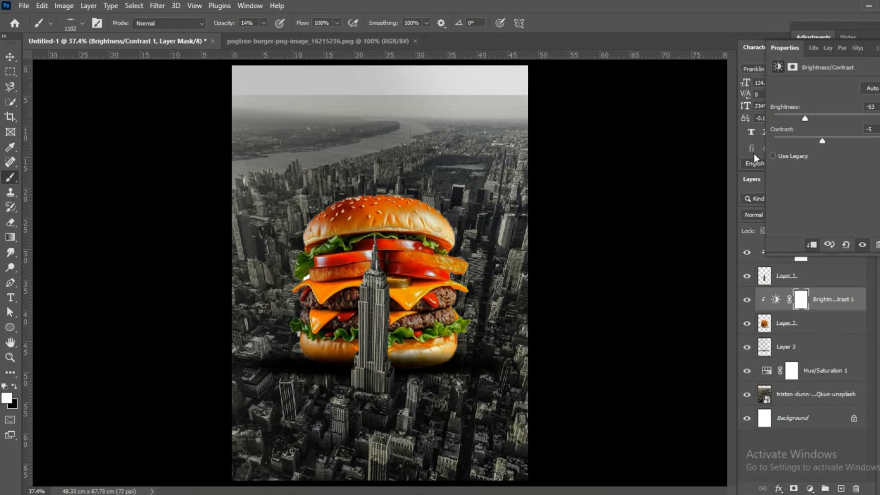
{"action": "left_click", "coordinate": [629, 162]}
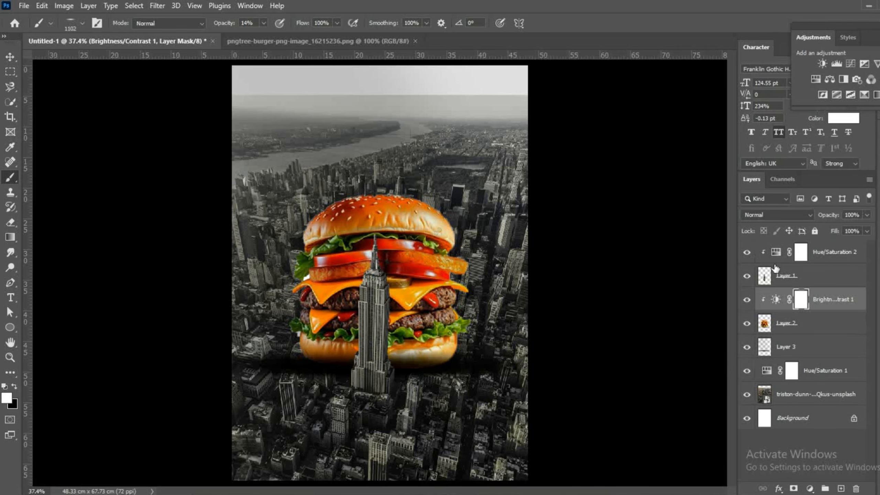
- Open the location-pin JPG and select the red pin shape with the Quick Selection tool
{"action": "left_click", "coordinate": [24, 5]}
{"action": "left_click", "coordinate": [35, 29]}
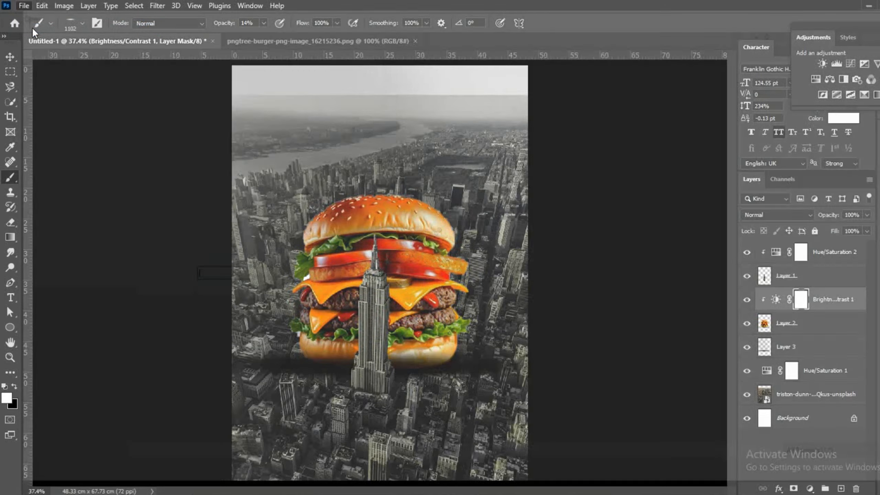
{"action": "double_click", "coordinate": [637, 192]}
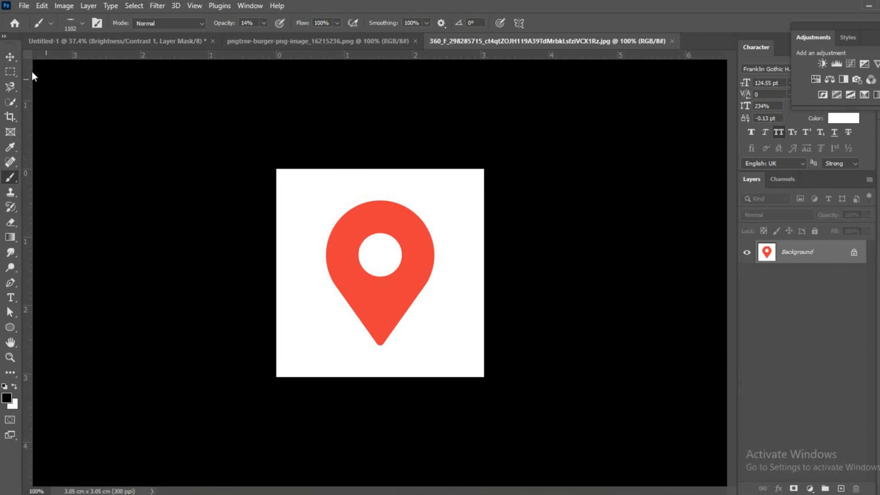
{"action": "left_click", "coordinate": [10, 102]}
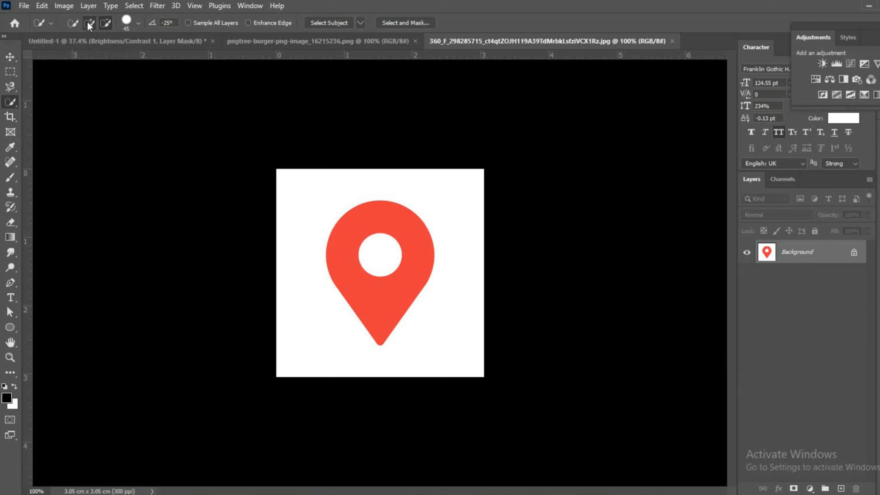
{"action": "left_click", "coordinate": [366, 215]}
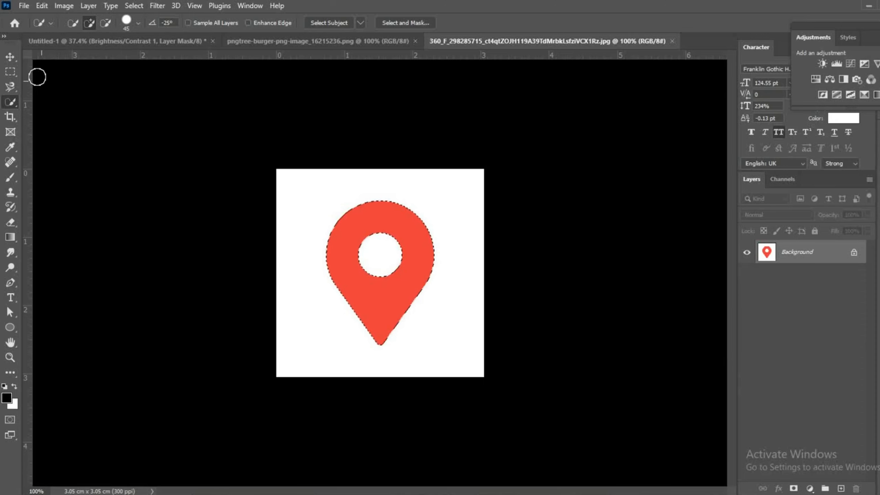
- Copy the selected pin into the poster, enlarge it, and place it below the burger layer, peeking out behind the burger's right side
{"action": "left_click", "coordinate": [10, 59]}
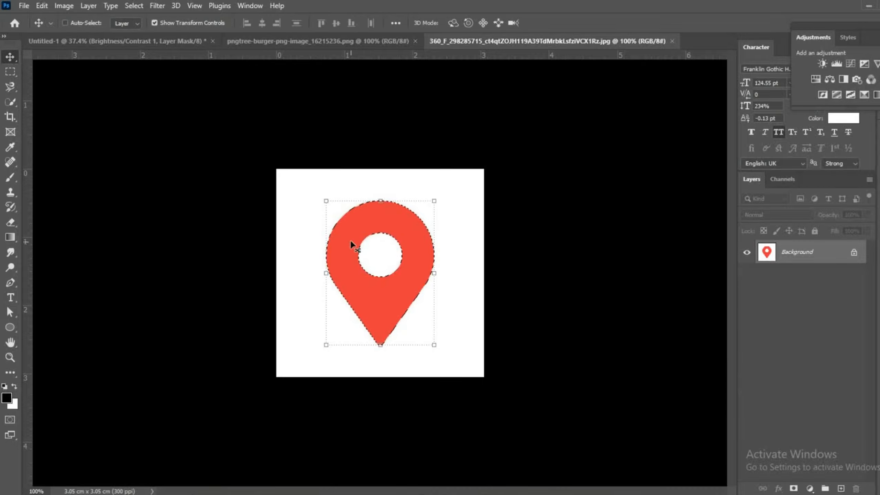
{"action": "left_click_drag", "start_coordinate": [350, 240], "coordinate": [153, 38]}
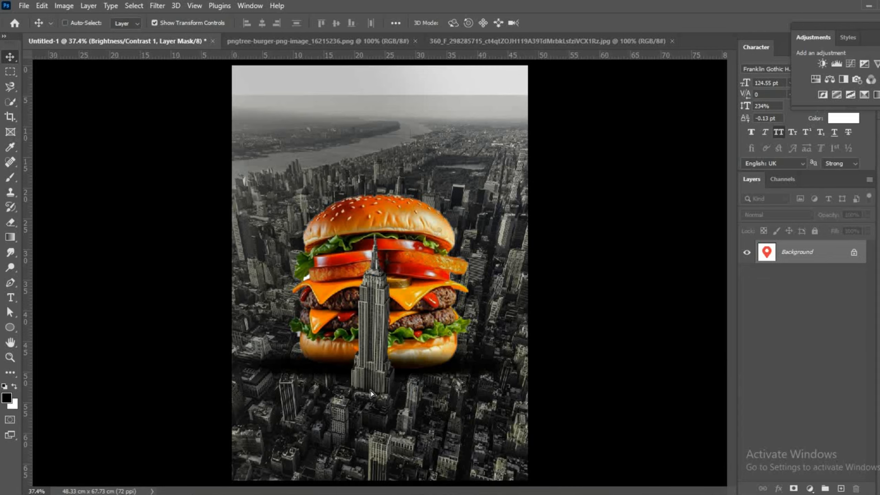
{"action": "left_click_drag", "start_coordinate": [370, 394], "coordinate": [477, 317]}
{"action": "left_click_drag", "start_coordinate": [487, 288], "coordinate": [513, 252]}
{"action": "left_click_drag", "start_coordinate": [485, 287], "coordinate": [471, 293]}
{"action": "left_click_drag", "start_coordinate": [820, 301], "coordinate": [817, 360]}
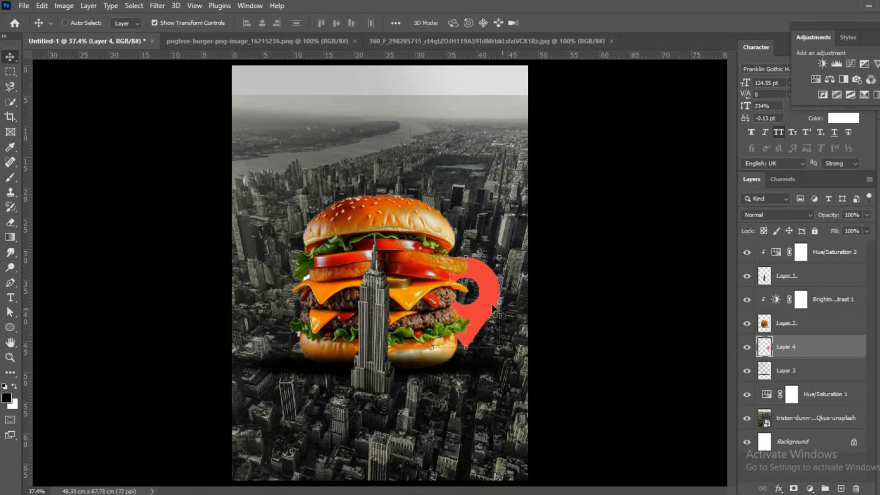
{"action": "left_click_drag", "start_coordinate": [473, 299], "coordinate": [469, 299]}
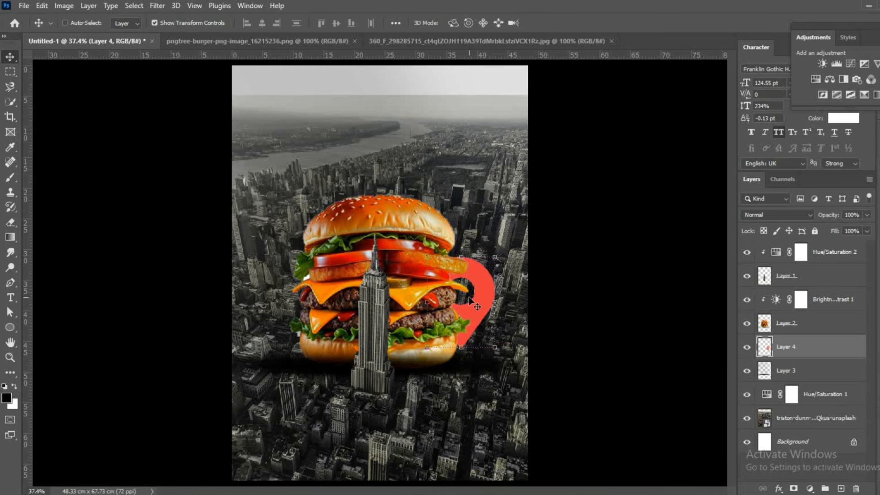
- Duplicate the large pin, shrink the copy to about 38%, and place it just below and right of the skyscraper's base
{"action": "key", "text": "ctrl+j"}
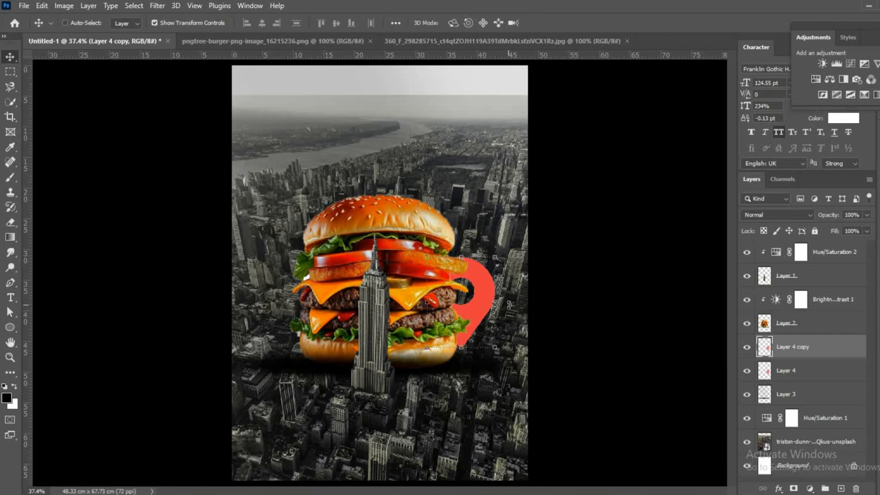
{"action": "left_click_drag", "start_coordinate": [479, 298], "coordinate": [398, 409]}
{"action": "left_click_drag", "start_coordinate": [414, 366], "coordinate": [375, 420]}
{"action": "left_click_drag", "start_coordinate": [363, 430], "coordinate": [419, 383]}
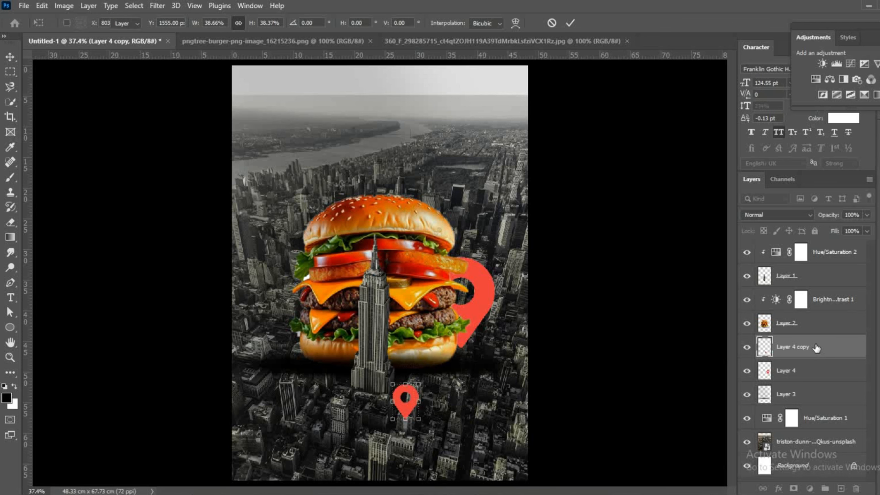
{"action": "key", "text": "Return"}
- Duplicate the small pin, scale the copy to about 73%, and place it over the buildings left of the burger's cheese layer
{"action": "key", "text": "ctrl+j"}
{"action": "key", "text": "ctrl+j"}
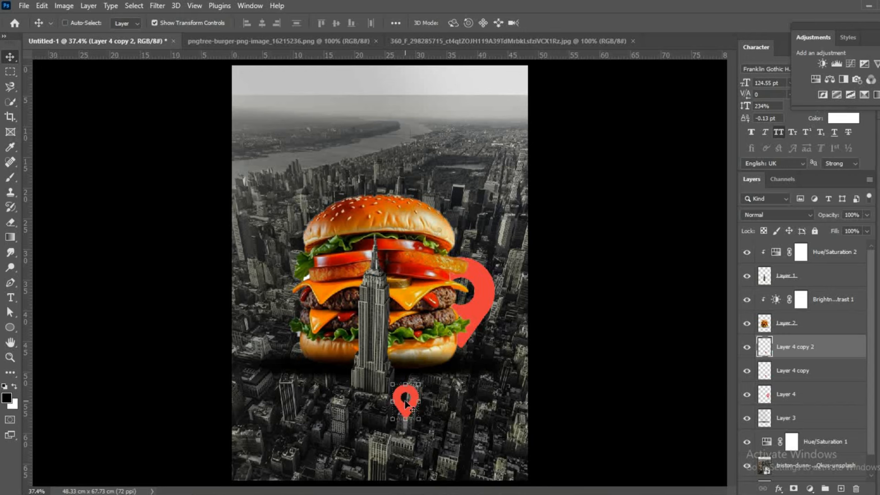
{"action": "left_click_drag", "start_coordinate": [405, 403], "coordinate": [289, 288]}
{"action": "key", "text": "ctrl+t"}
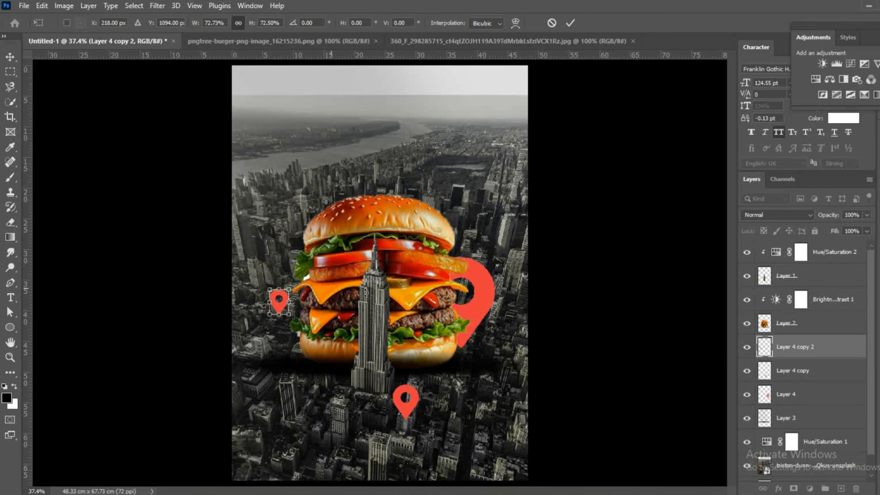
{"action": "key", "text": "Return"}
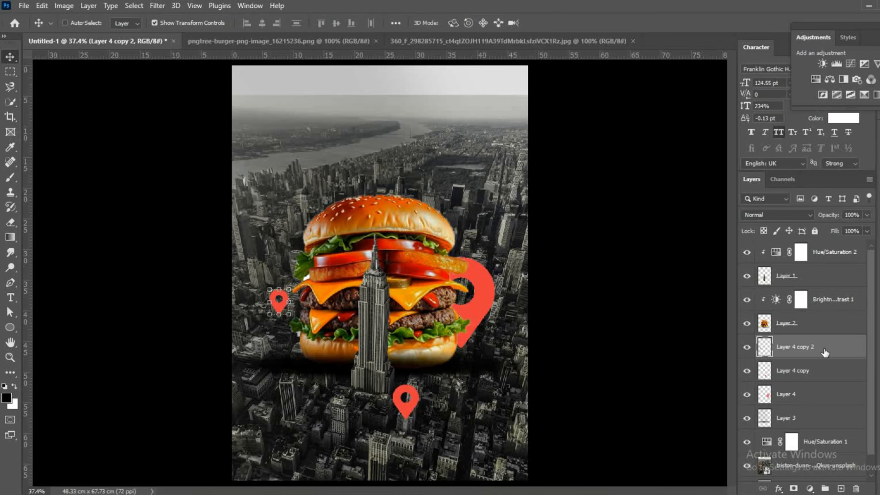
- Duplicate the pin left of the burger, scale the copy to about 79%, and place it beside the top bun's left edge
{"action": "key", "text": "ctrl+j"}
{"action": "key", "text": "ctrl+j"}
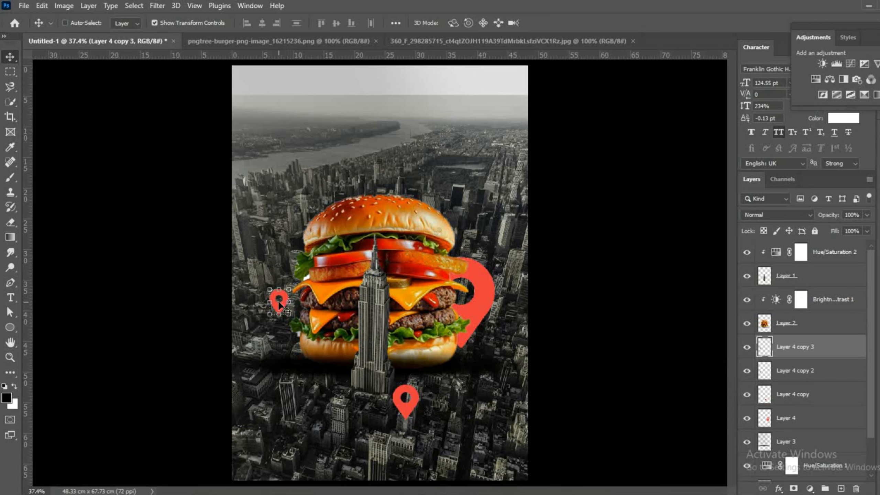
{"action": "left_click_drag", "start_coordinate": [278, 304], "coordinate": [295, 242]}
{"action": "key", "text": "ctrl+t"}
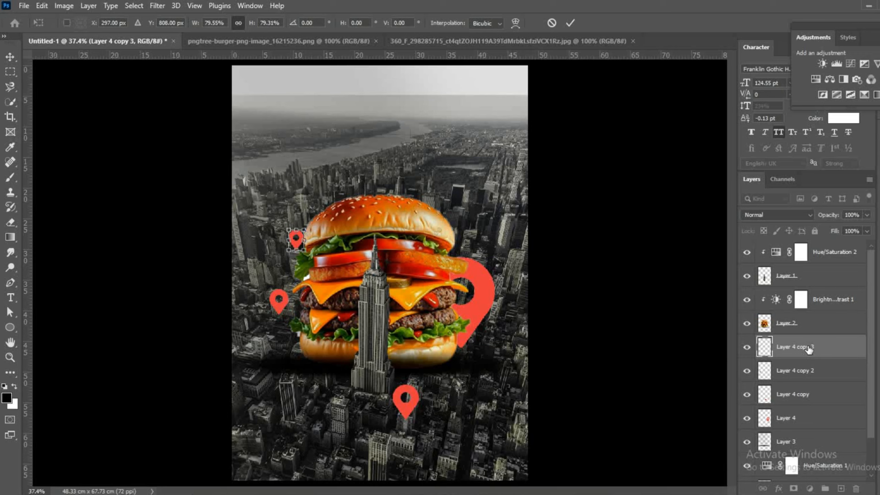
- Place one more pin copy left of the skyscraper's base and another, scaled to about 60%, over the distant buildings at the city's upper right
{"action": "key", "text": "ctrl+j"}
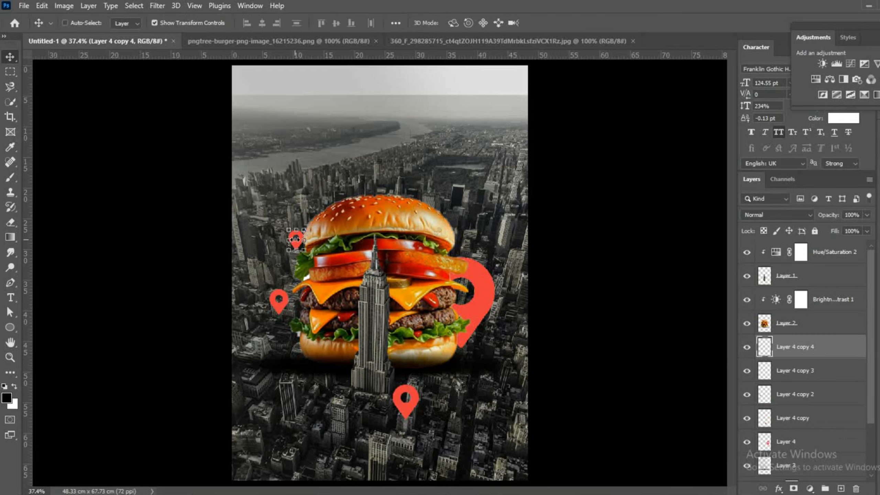
{"action": "left_click_drag", "start_coordinate": [295, 244], "coordinate": [343, 381]}
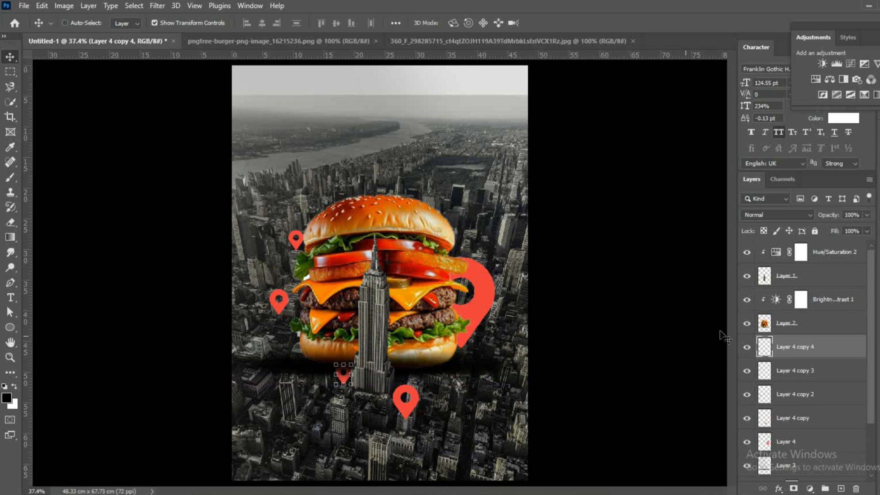
{"action": "key", "text": "ctrl+j"}
{"action": "left_click_drag", "start_coordinate": [344, 379], "coordinate": [505, 158]}
{"action": "left_click_drag", "start_coordinate": [511, 144], "coordinate": [504, 153]}
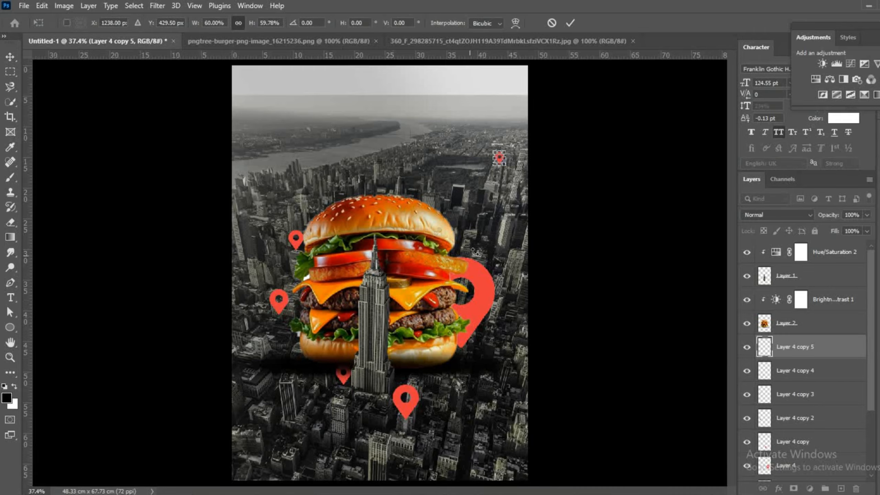
{"action": "left_click", "coordinate": [570, 21]}
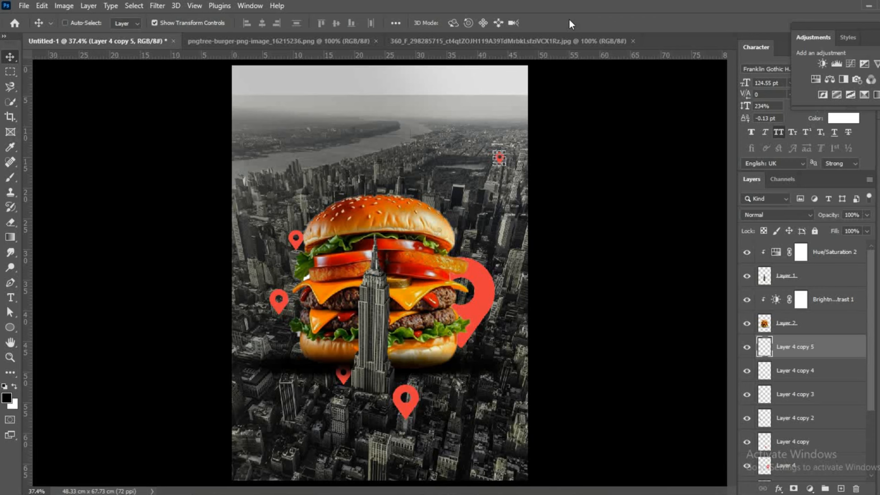
- Add a white "BURGER" title in Franklin Gothic Heavy across the sky above the city
{"action": "left_click", "coordinate": [10, 300]}
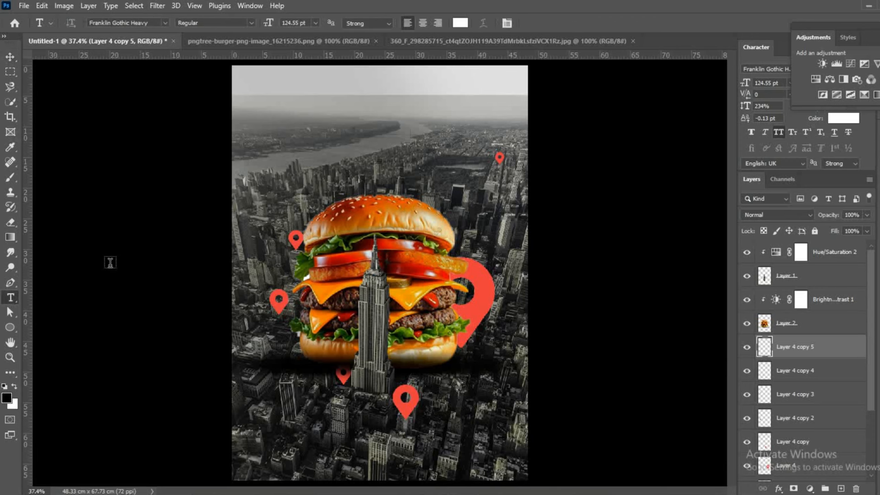
{"action": "left_click", "coordinate": [249, 134]}
{"action": "type", "text": "BURG"}
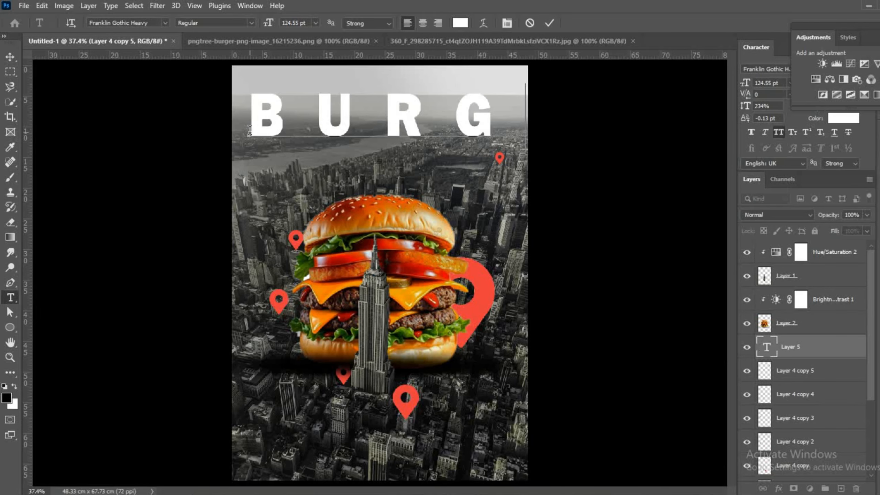
- Set the "BURGER" title's tracking to 0 and center it just above the burger's top bun
{"action": "left_click", "coordinate": [10, 56]}
{"action": "left_click_drag", "start_coordinate": [266, 94], "coordinate": [238, 147]}
{"action": "left_click", "coordinate": [572, 23]}
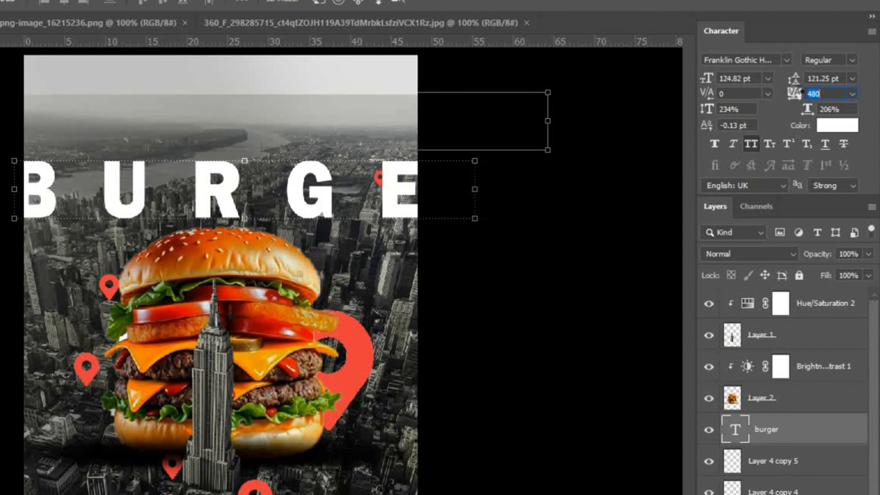
{"action": "left_click_drag", "start_coordinate": [809, 93], "coordinate": [797, 98]}
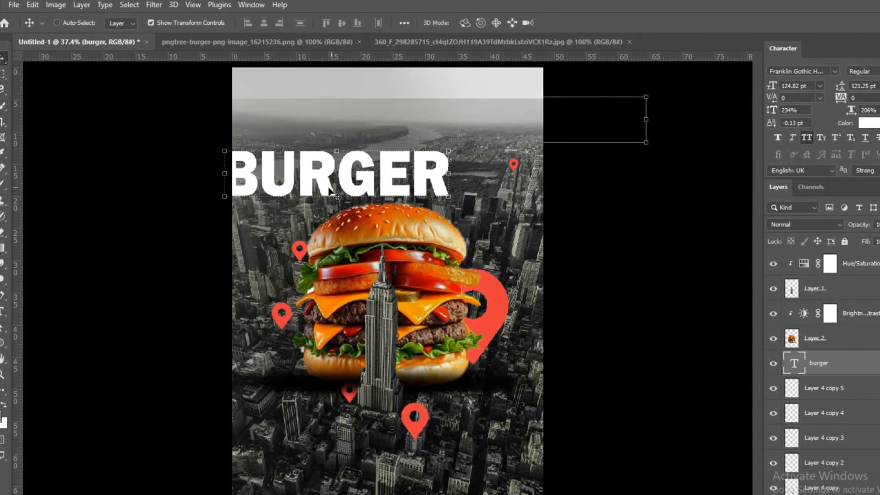
{"action": "left_click_drag", "start_coordinate": [329, 191], "coordinate": [374, 174]}
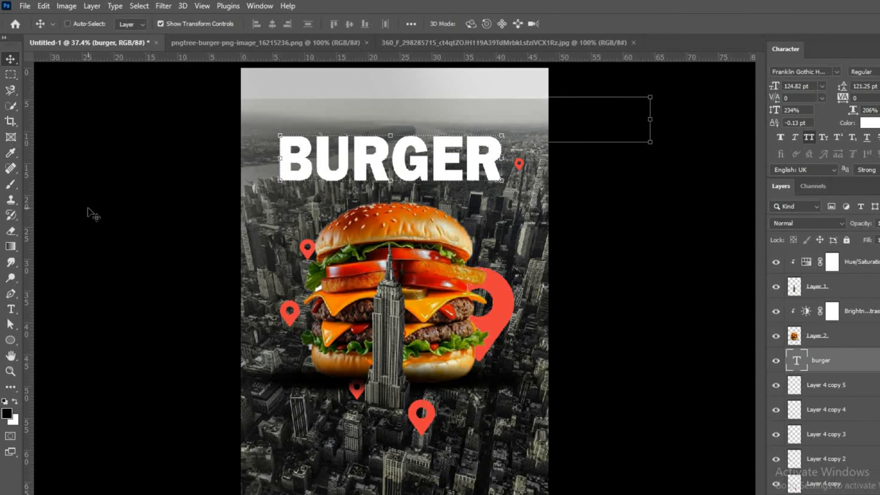
- Change the "BURGER" title's font to Broadway and move it down so it sits partly behind the top bun
{"action": "key", "text": "t"}
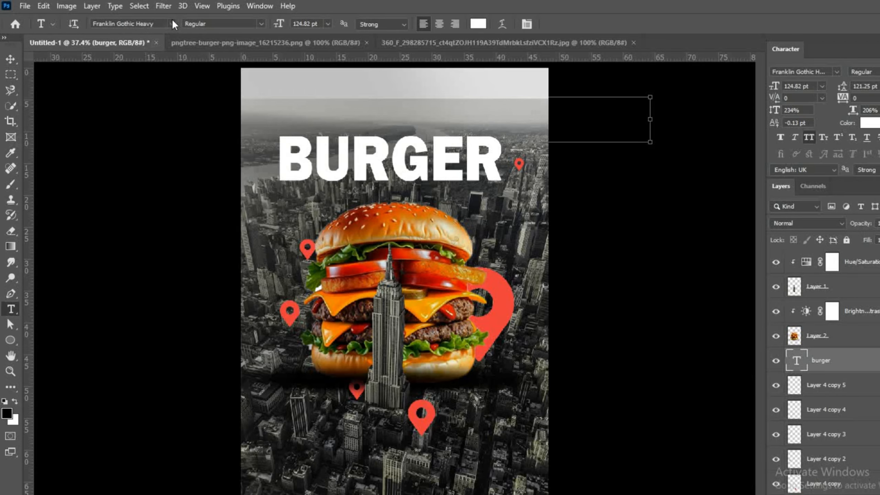
{"action": "left_click", "coordinate": [173, 23]}
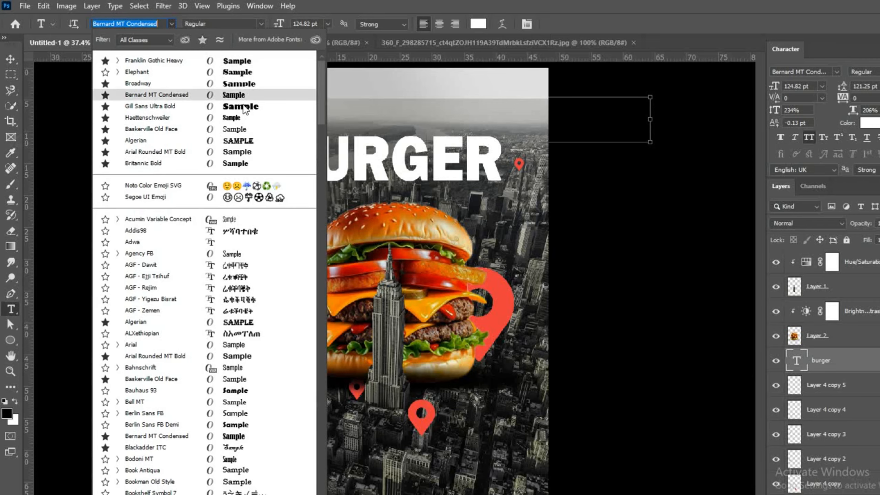
{"action": "left_click", "coordinate": [239, 83]}
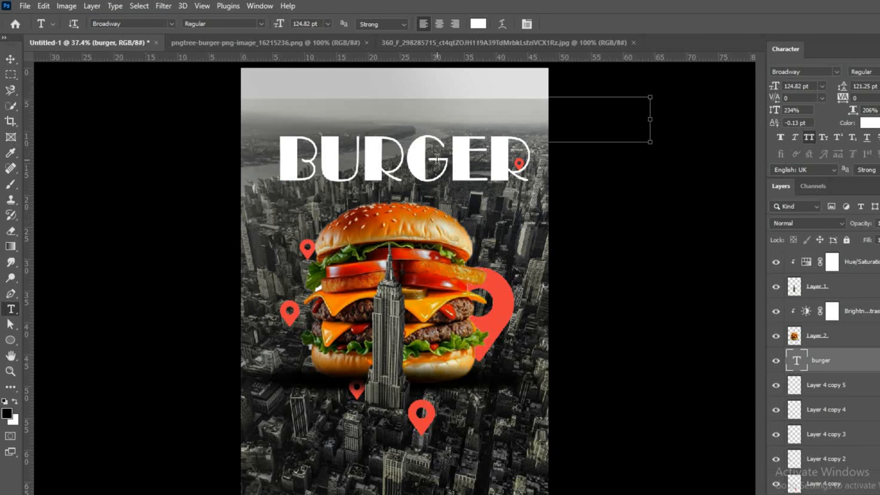
{"action": "left_click", "coordinate": [11, 60]}
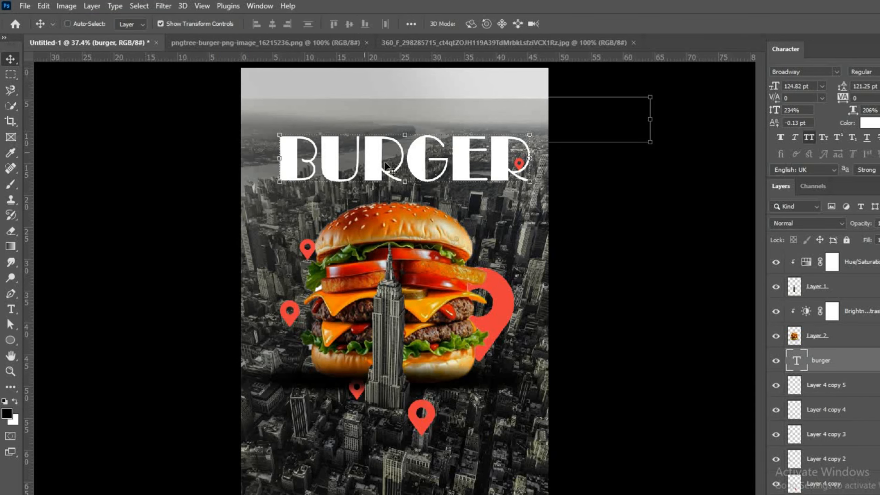
{"action": "left_click_drag", "start_coordinate": [418, 169], "coordinate": [409, 244]}
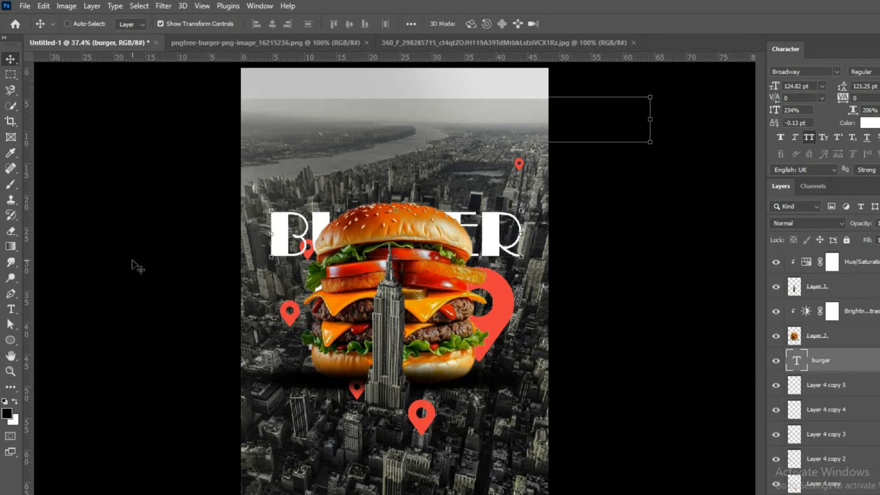
- Stretch the "BURGER" title to a vertical scale of 631% and lower it farther behind the burger
{"action": "key", "text": "t"}
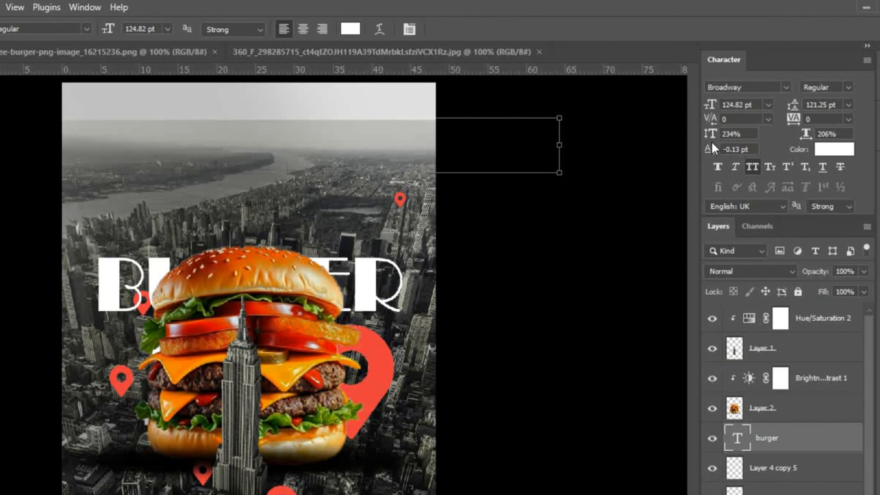
{"action": "left_click_drag", "start_coordinate": [774, 111], "coordinate": [795, 110]}
{"action": "left_click_drag", "start_coordinate": [736, 133], "coordinate": [716, 135]}
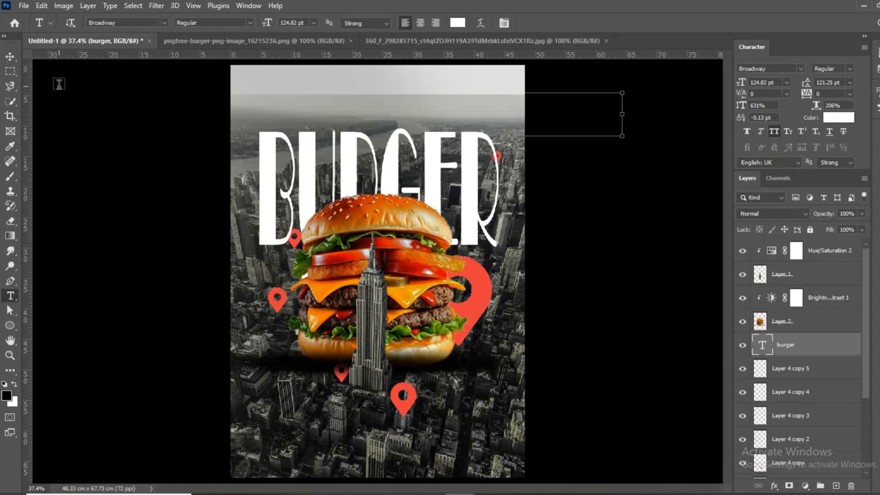
{"action": "left_click", "coordinate": [9, 56]}
{"action": "left_click_drag", "start_coordinate": [377, 181], "coordinate": [377, 211]}
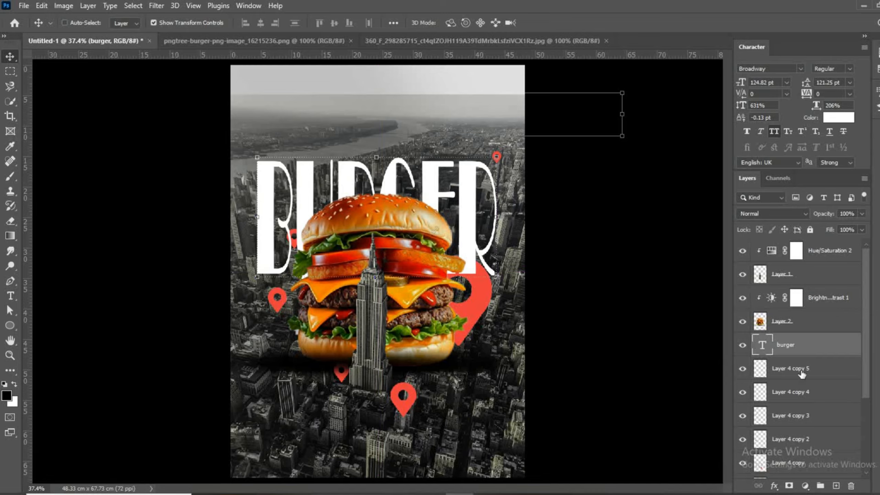
- Move the large pin's layer (Layer 4) directly above the "burger" text layer
{"action": "scroll", "coordinate": [866, 367], "scroll_direction": "down", "scroll_amount": 3}
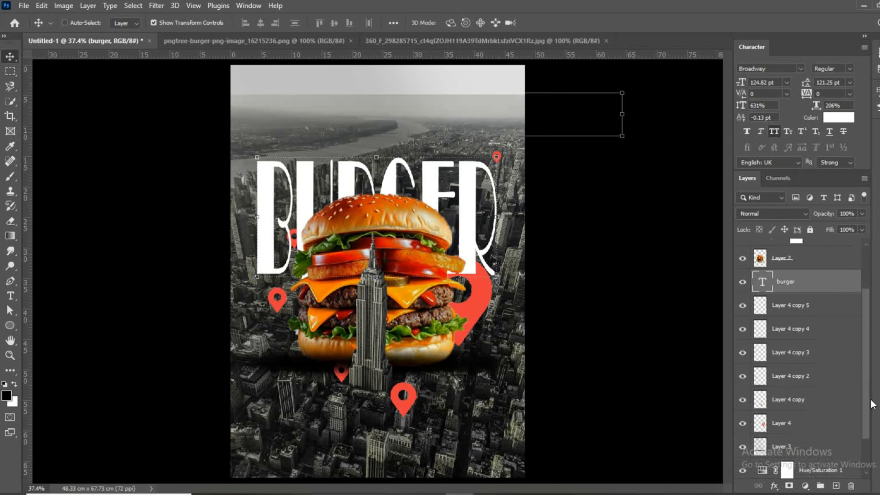
{"action": "left_click", "coordinate": [793, 417]}
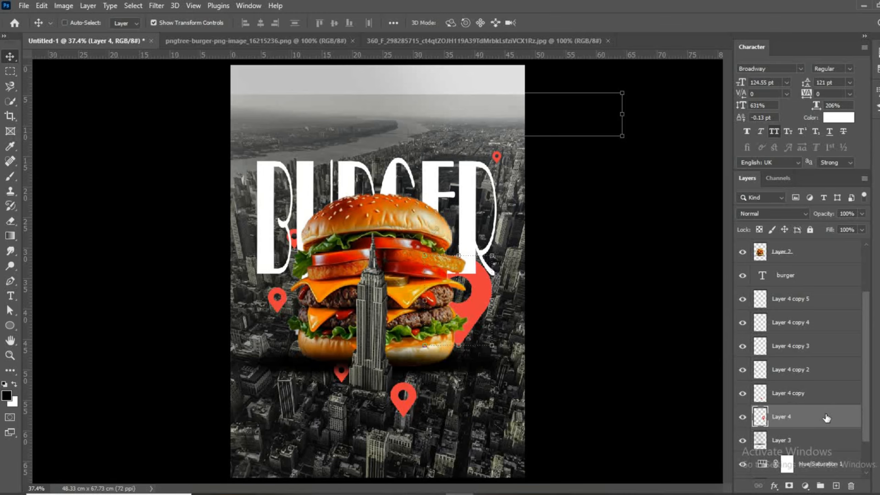
{"action": "left_click_drag", "start_coordinate": [827, 418], "coordinate": [797, 272]}
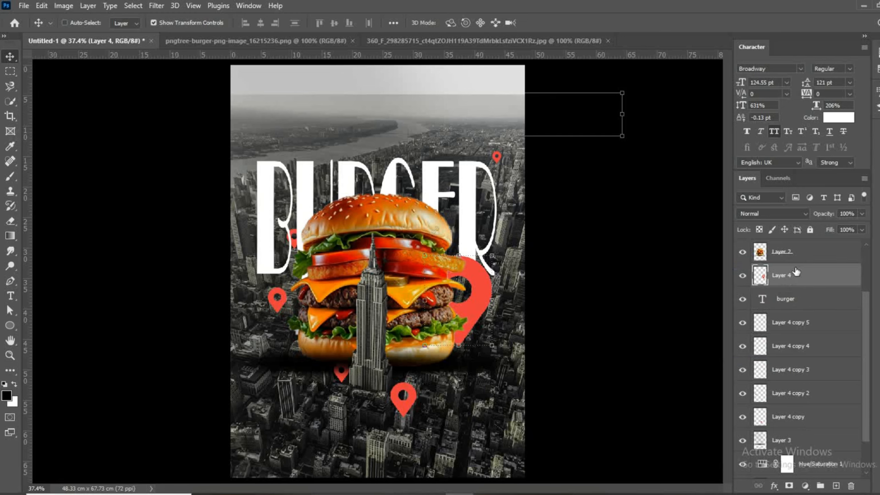
- Add a new text line reading "POSTRE DESIGNE" above the "BURGER" title
{"action": "left_click", "coordinate": [787, 300]}
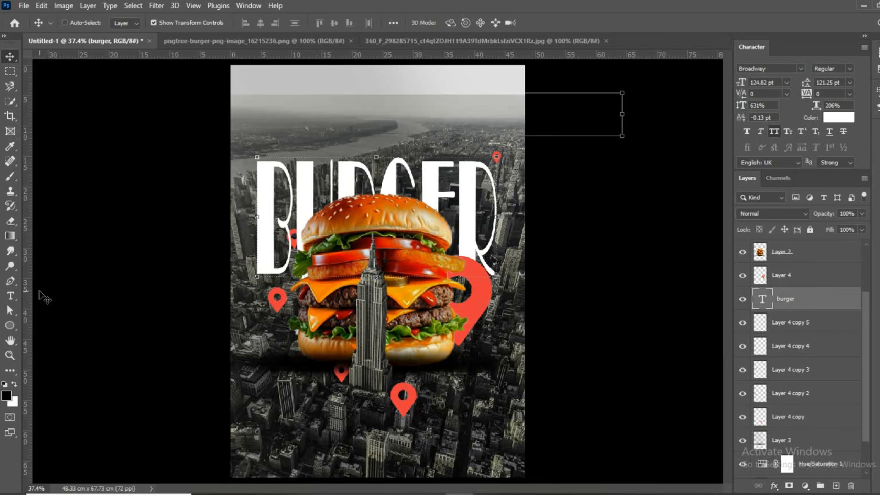
{"action": "left_click", "coordinate": [10, 296]}
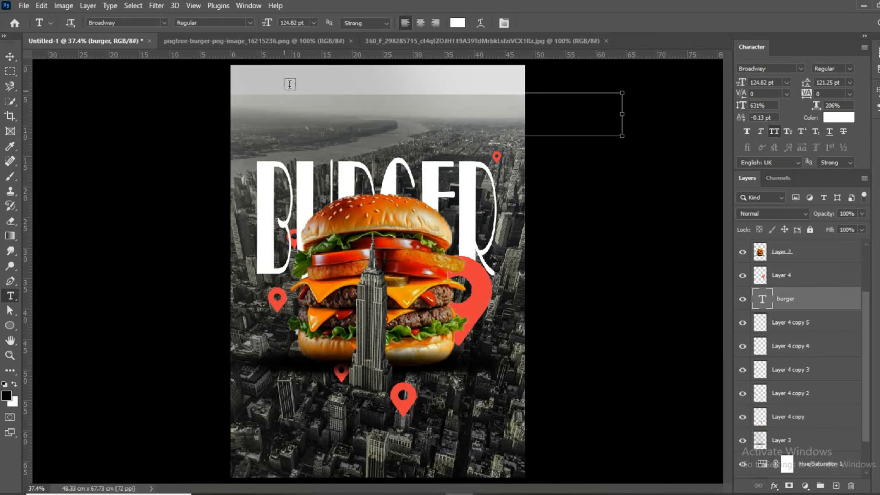
{"action": "left_click", "coordinate": [267, 108]}
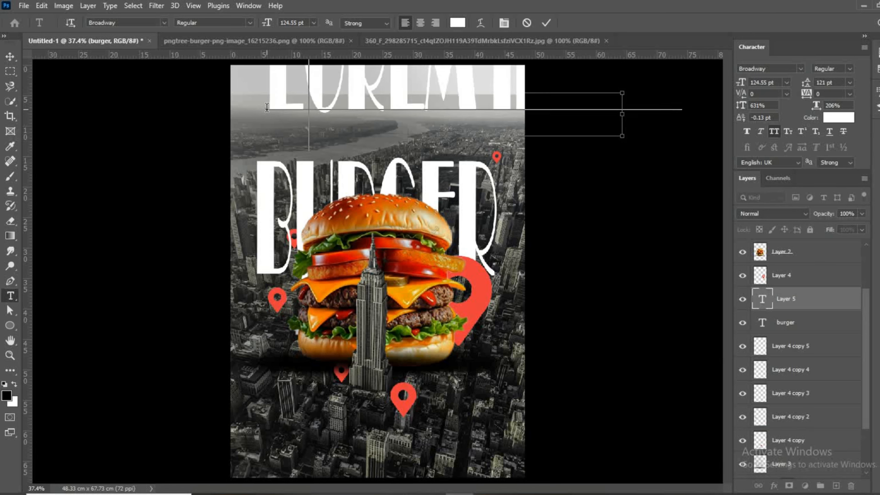
{"action": "type", "text": "POSTRE DESIGN"}
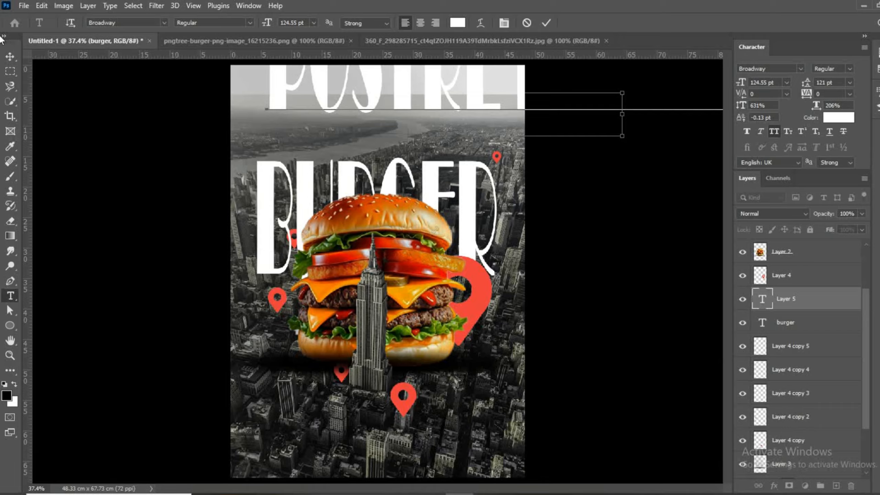
- Scale the "POSTRE DESIGNE" line to about 37% above the title and set its vertical scale to 368%
{"action": "left_click", "coordinate": [9, 55]}
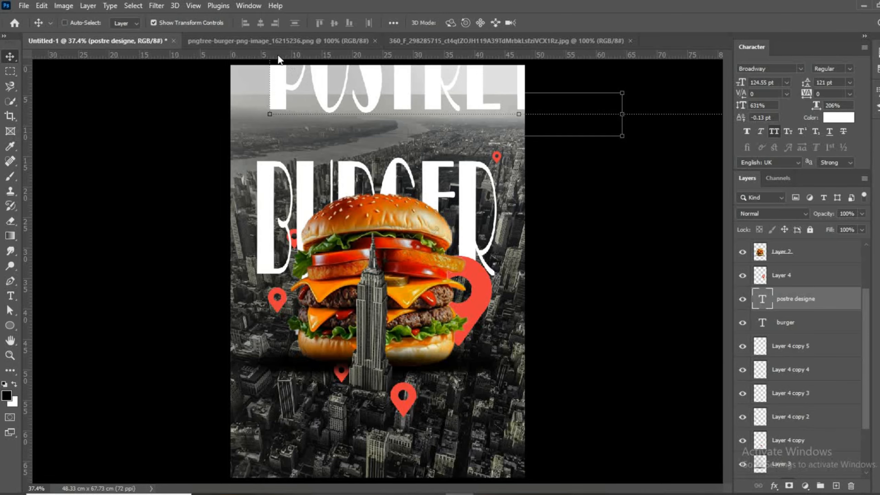
{"action": "mouse_move", "coordinate": [273, 109]}
{"action": "left_mouse_down"}
{"action": "mouse_move", "coordinate": [379, 85]}
{"action": "mouse_move", "coordinate": [183, 155]}
{"action": "mouse_move", "coordinate": [236, 101]}
{"action": "mouse_move", "coordinate": [310, 106]}
{"action": "mouse_move", "coordinate": [282, 108]}
{"action": "left_mouse_up"}
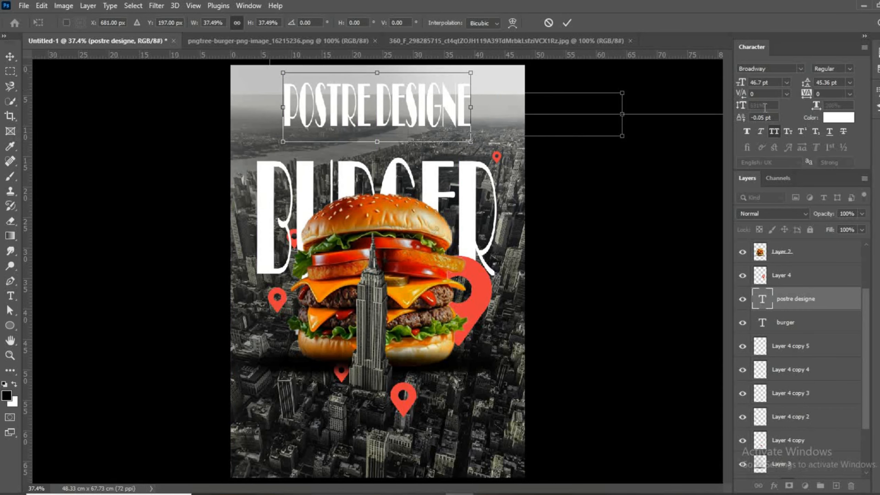
{"action": "left_click", "coordinate": [568, 24]}
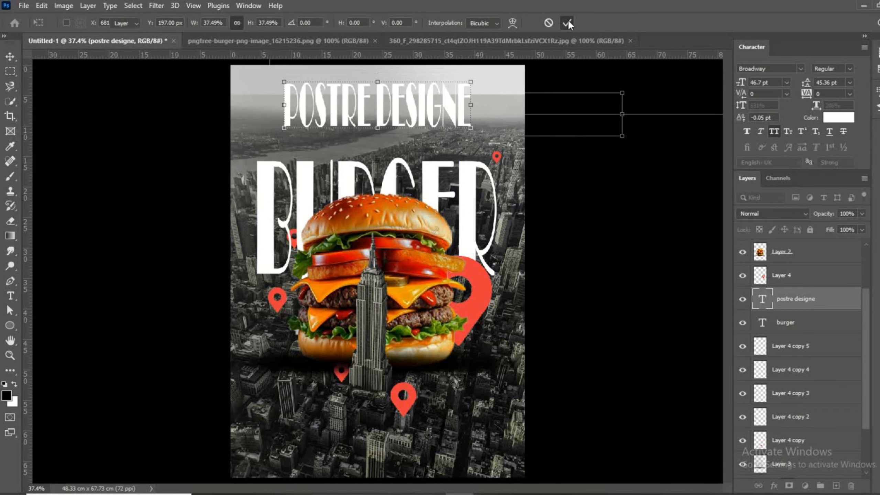
{"action": "left_click", "coordinate": [11, 296]}
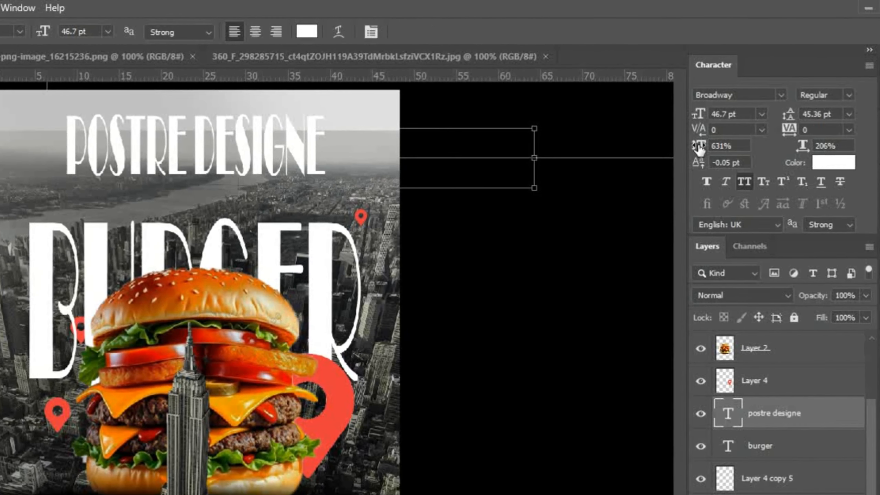
{"action": "mouse_move", "coordinate": [704, 137]}
{"action": "left_mouse_down"}
{"action": "mouse_move", "coordinate": [667, 153]}
{"action": "mouse_move", "coordinate": [684, 146]}
{"action": "mouse_move", "coordinate": [695, 161]}
{"action": "mouse_move", "coordinate": [688, 147]}
{"action": "mouse_move", "coordinate": [695, 150]}
{"action": "mouse_move", "coordinate": [681, 151]}
{"action": "mouse_move", "coordinate": [700, 150]}
{"action": "left_mouse_up"}
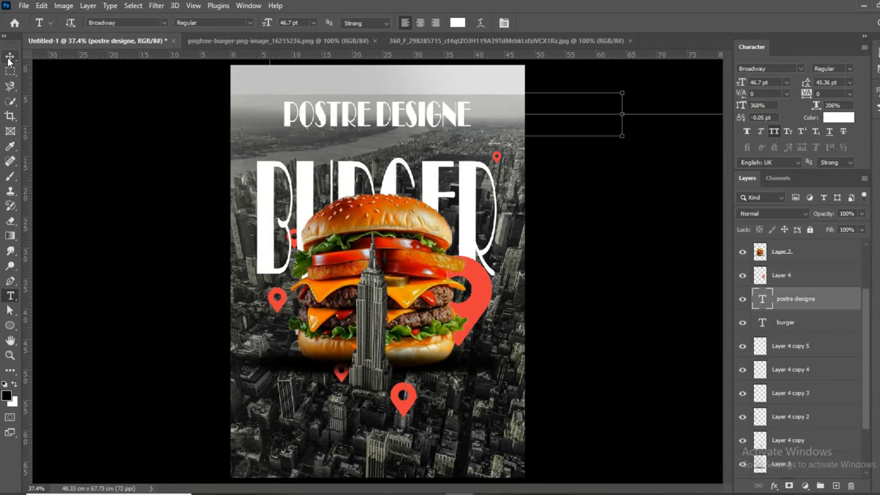
- Shrink the "POSTRE DESIGNE" line further to about 44%, keeping it above the "BURGER" title
{"action": "left_click", "coordinate": [9, 57]}
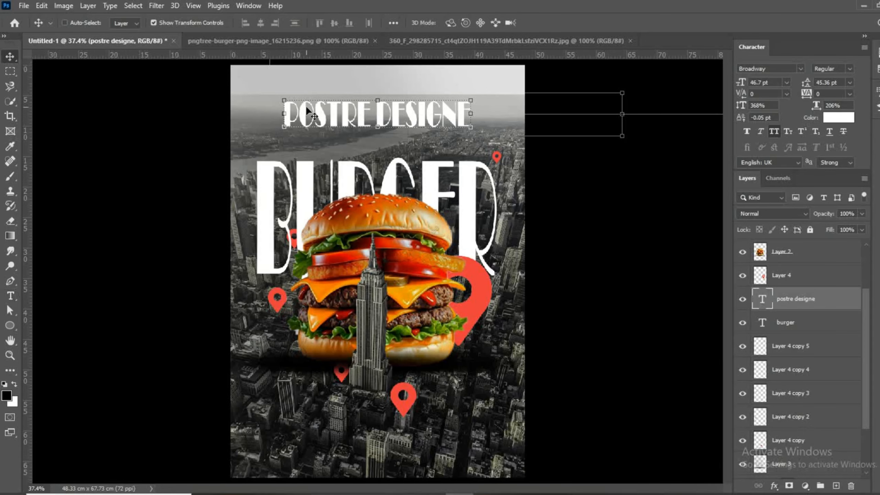
{"action": "left_click_drag", "start_coordinate": [284, 100], "coordinate": [389, 115]}
{"action": "left_click_drag", "start_coordinate": [444, 128], "coordinate": [367, 110]}
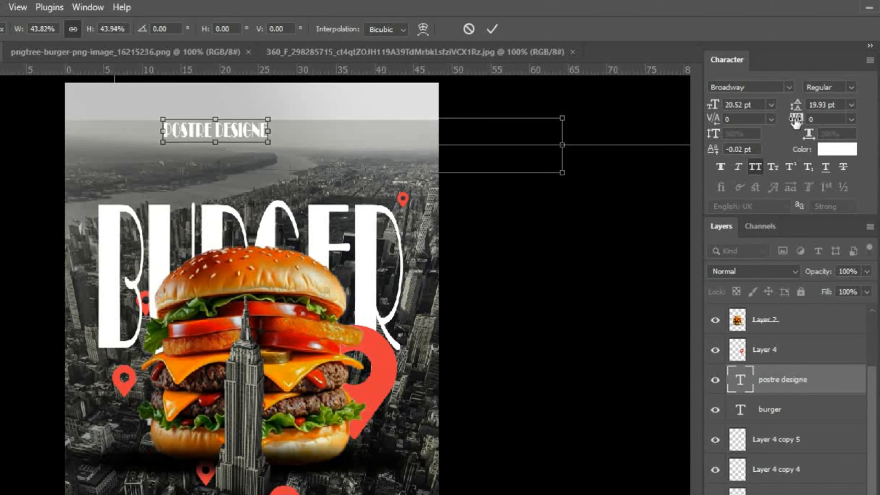
{"action": "left_click", "coordinate": [491, 30]}
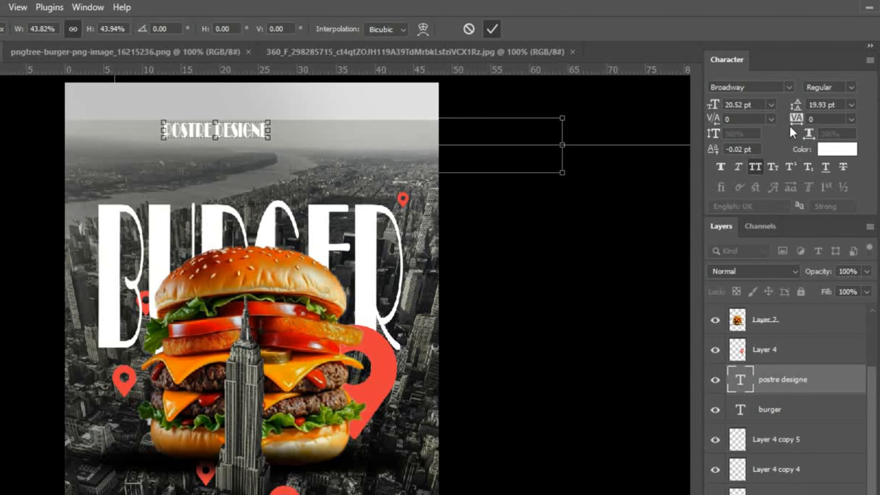
- Set the "POSTRE DESIGNE" line's tracking to 1000 and center it near the poster's top edge
{"action": "left_click_drag", "start_coordinate": [796, 119], "coordinate": [831, 118]}
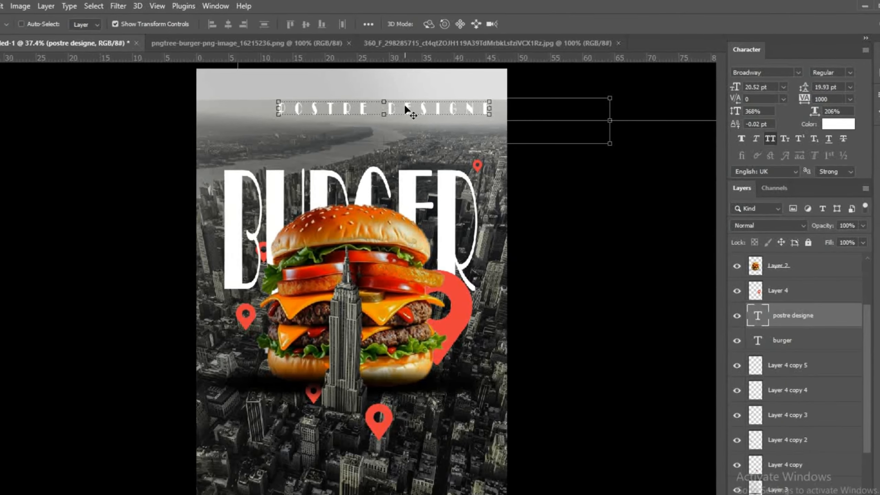
{"action": "left_click_drag", "start_coordinate": [316, 130], "coordinate": [283, 131]}
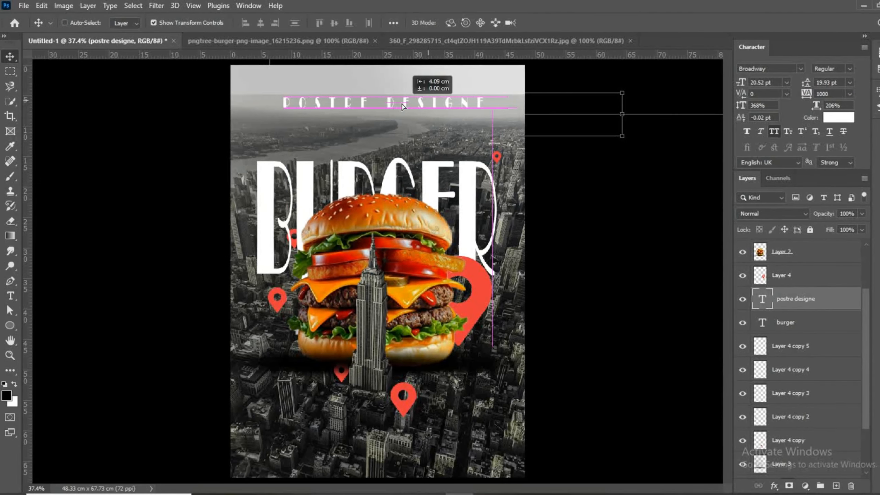
{"action": "left_click_drag", "start_coordinate": [403, 106], "coordinate": [396, 98]}
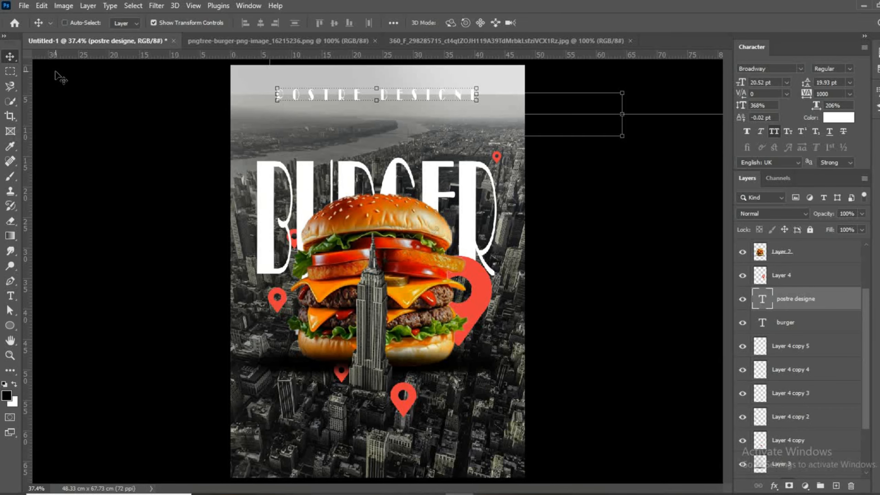
- Change the "POSTRE DESIGNE" line's font to Franklin Gothic Heavy
{"action": "left_click", "coordinate": [13, 295]}
{"action": "left_click", "coordinate": [164, 23]}
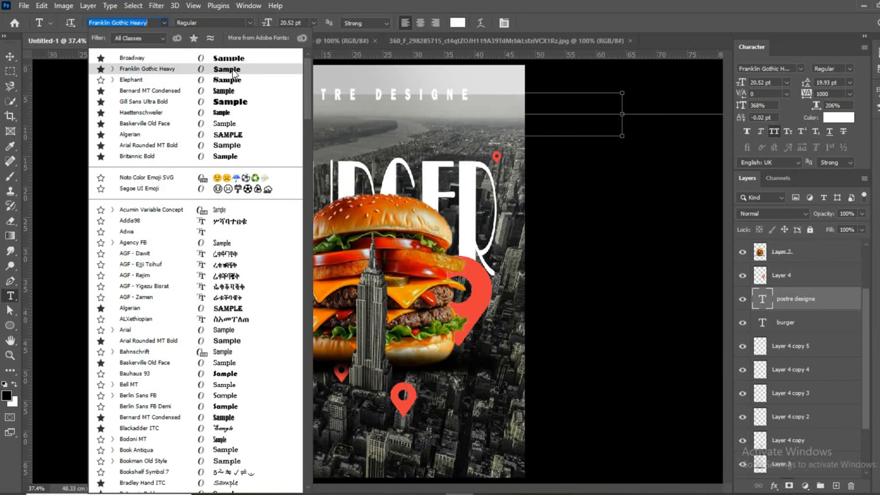
{"action": "left_click", "coordinate": [233, 69]}
- Set the "POSTRE DESIGNE" line's horizontal scale to 255% and vertical scale to 304%, and recenter it above the title
{"action": "left_click_drag", "start_coordinate": [815, 107], "coordinate": [832, 108]}
{"action": "mouse_move", "coordinate": [739, 107]}
{"action": "left_mouse_down"}
{"action": "mouse_move", "coordinate": [745, 109]}
{"action": "mouse_move", "coordinate": [730, 107]}
{"action": "mouse_move", "coordinate": [742, 106]}
{"action": "left_mouse_up"}
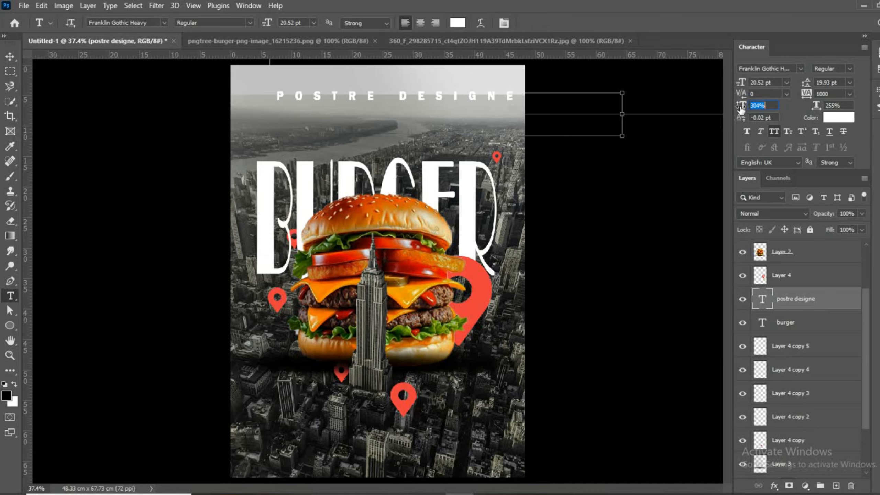
{"action": "left_click", "coordinate": [9, 56]}
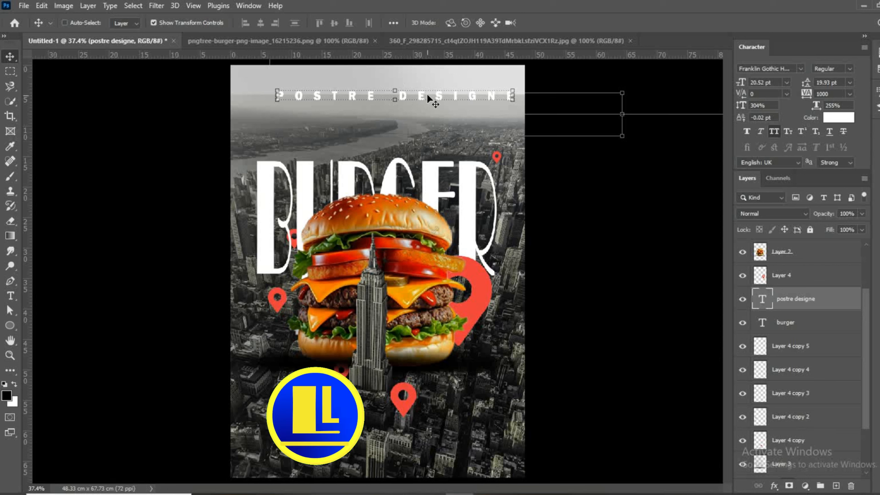
{"action": "left_click_drag", "start_coordinate": [429, 96], "coordinate": [413, 102]}
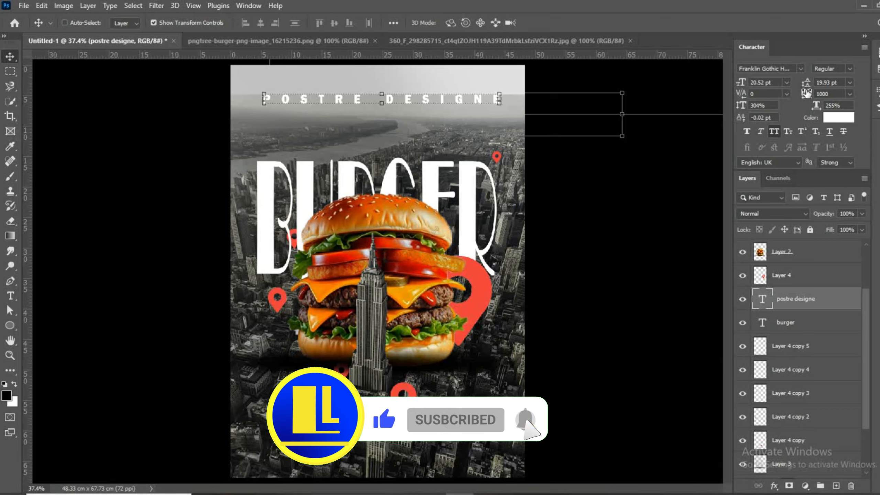
- Set the "POSTRE DESIGNE" line's tracking to 580 and recenter it horizontally above the "BURGER" title
{"action": "left_click_drag", "start_coordinate": [806, 93], "coordinate": [794, 96]}
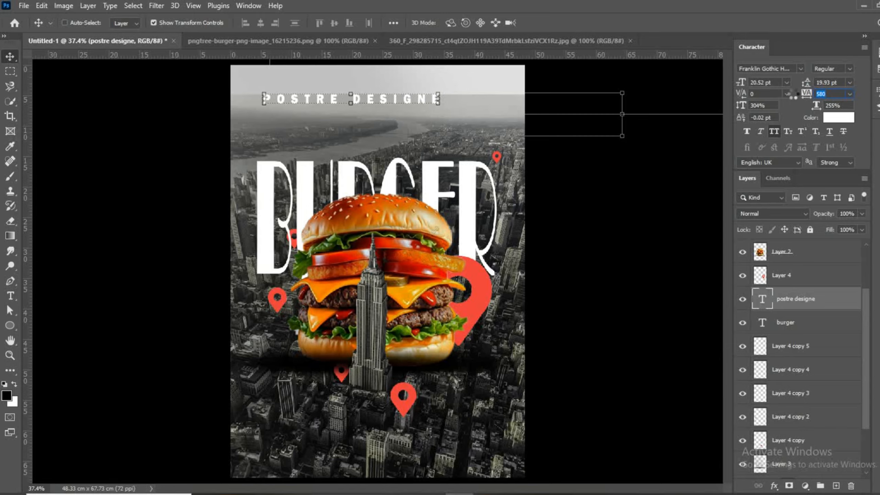
{"action": "left_click_drag", "start_coordinate": [373, 100], "coordinate": [403, 100]}
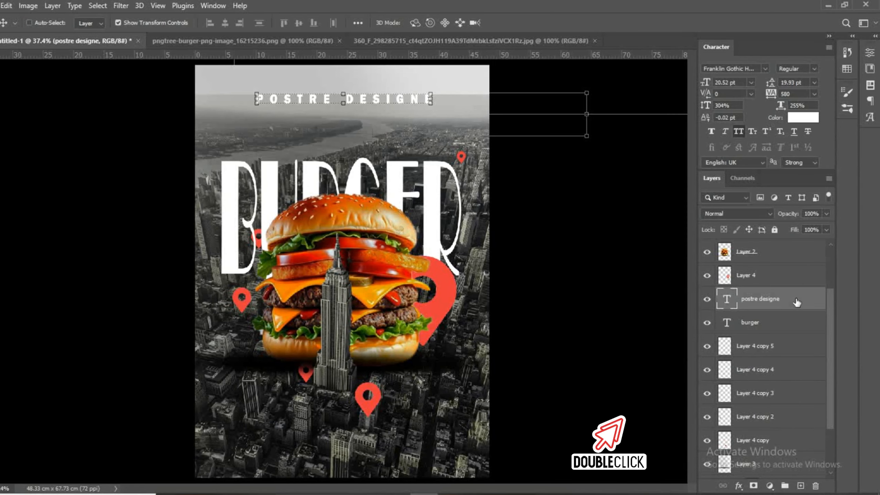
- Add an outside stroke to the "POSTRE DESIGNE" text in orange #f2a415, 3 px wide at 53% opacity
{"action": "double_click", "coordinate": [797, 302]}
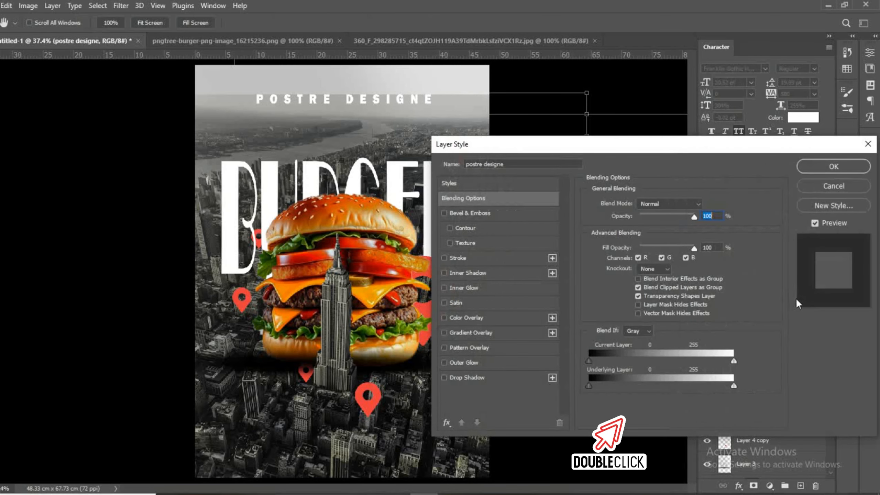
{"action": "left_click", "coordinate": [481, 259]}
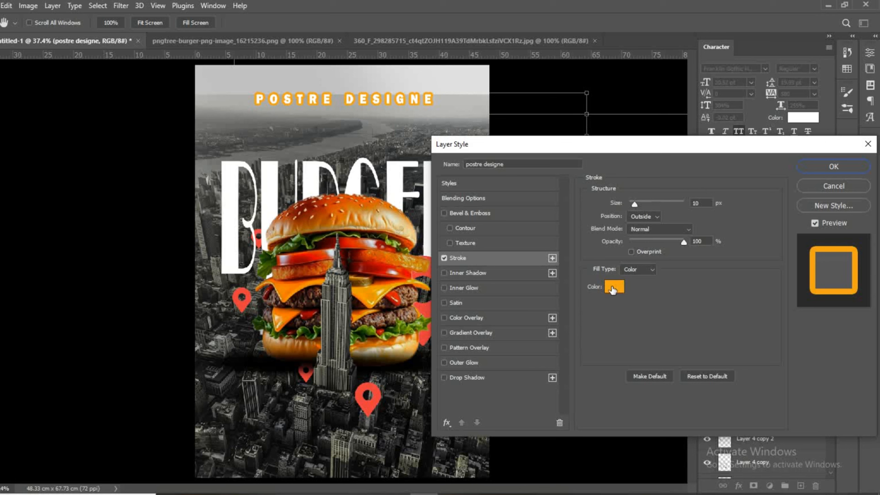
{"action": "left_click", "coordinate": [614, 288]}
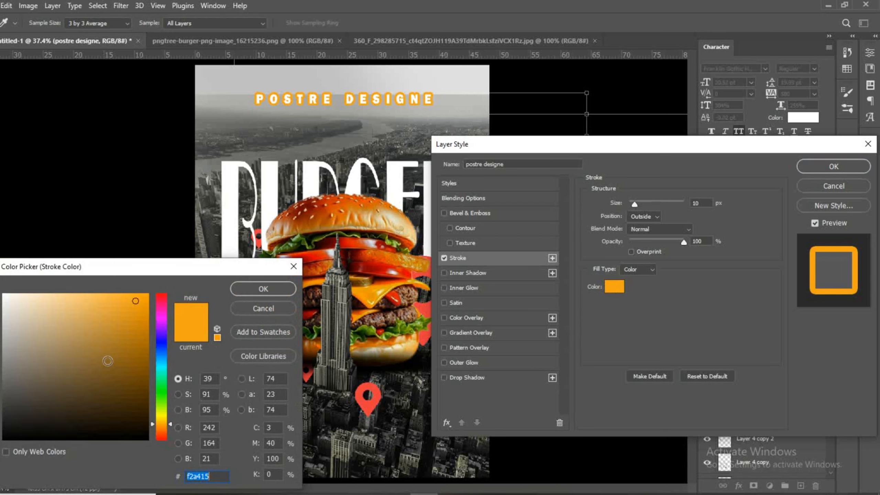
{"action": "left_click", "coordinate": [264, 289]}
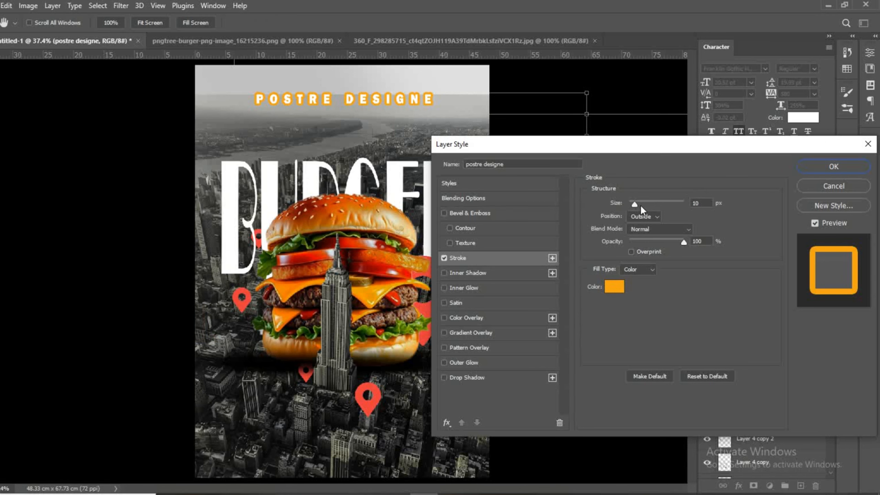
{"action": "left_click_drag", "start_coordinate": [641, 207], "coordinate": [631, 205]}
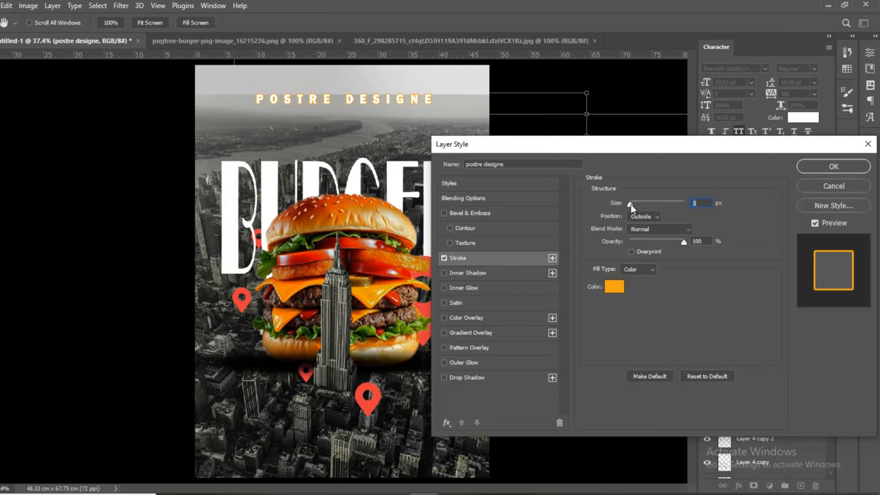
{"action": "left_click_drag", "start_coordinate": [684, 242], "coordinate": [660, 236]}
{"action": "left_click", "coordinate": [837, 166]}
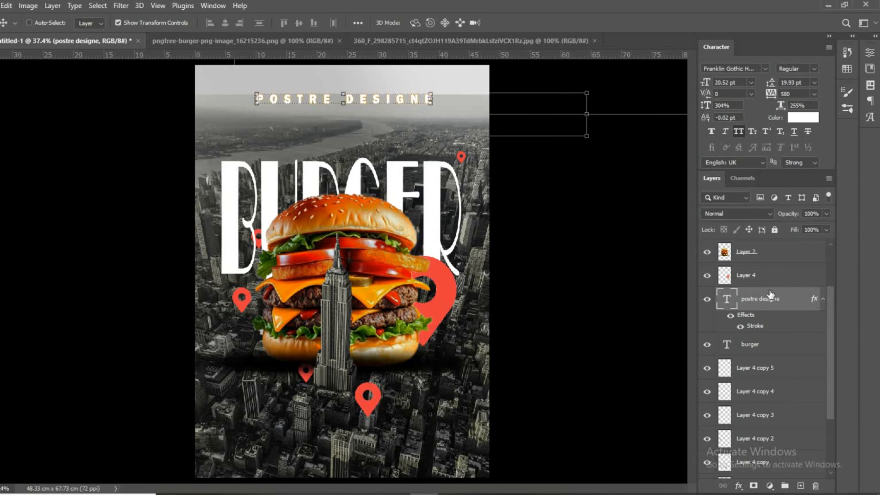
- Add an orange outside stroke to the "BURGER" title, 6 px wide at 100% opacity
{"action": "left_click", "coordinate": [764, 344]}
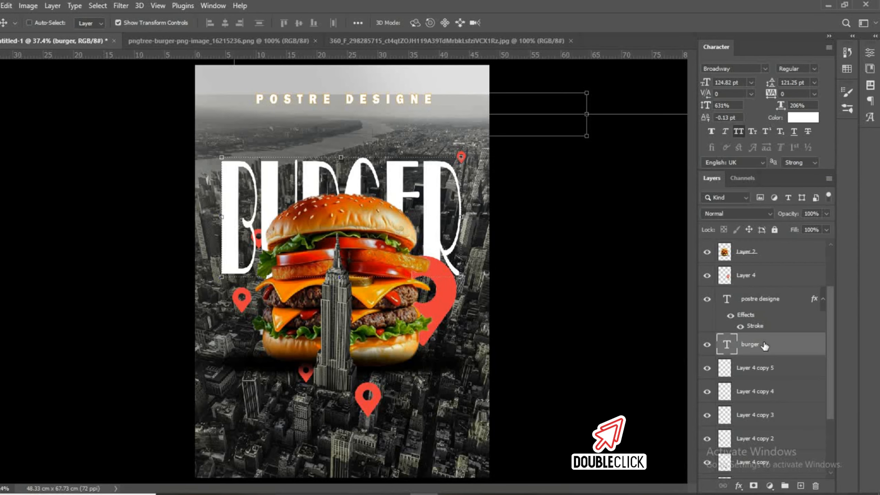
{"action": "double_click", "coordinate": [764, 344]}
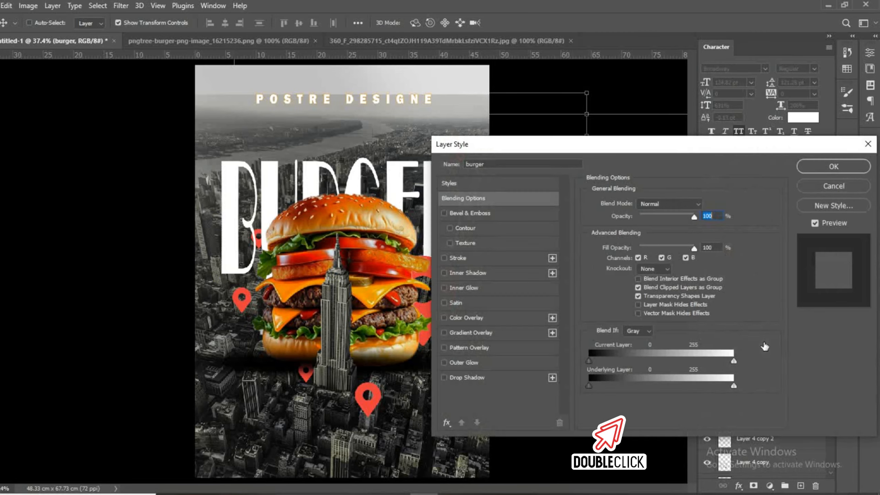
{"action": "left_click", "coordinate": [463, 258]}
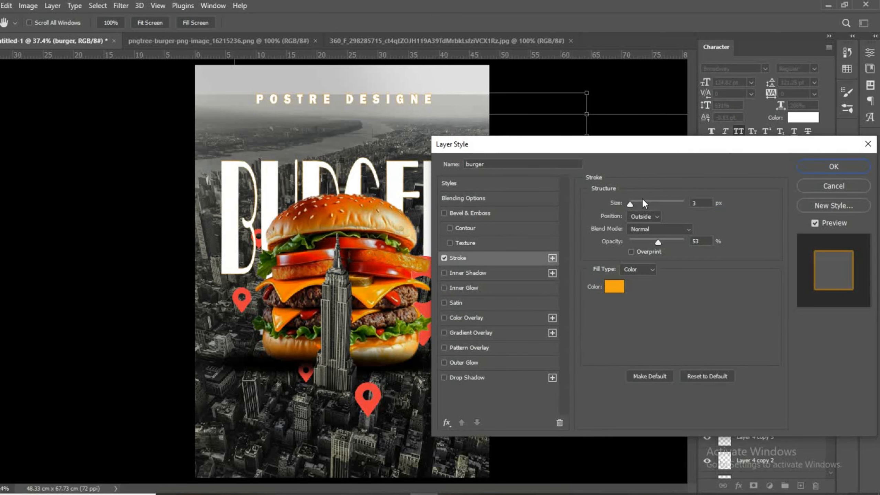
{"action": "left_click_drag", "start_coordinate": [632, 204], "coordinate": [637, 207]}
{"action": "left_click_drag", "start_coordinate": [659, 242], "coordinate": [684, 242]}
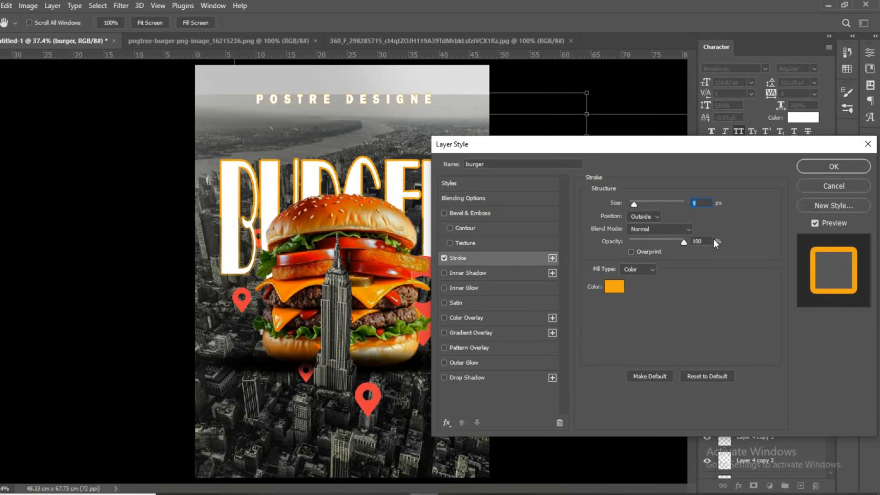
{"action": "left_click_drag", "start_coordinate": [631, 205], "coordinate": [634, 206]}
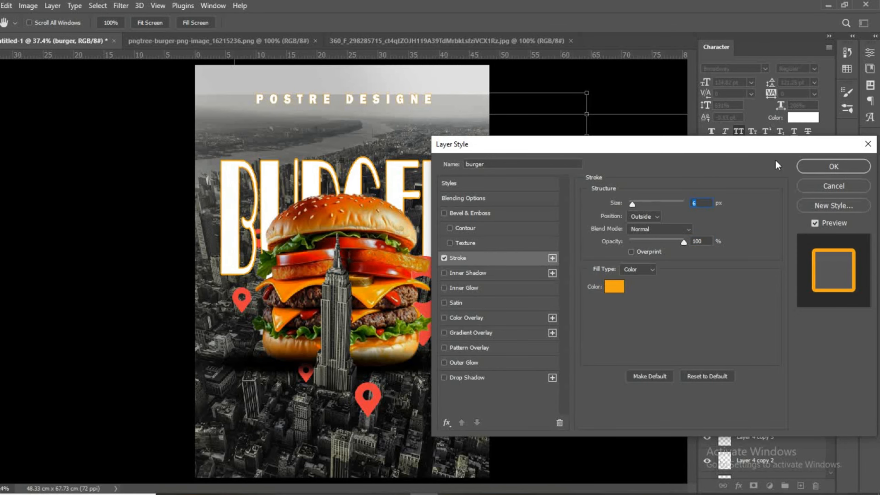
{"action": "left_click", "coordinate": [840, 167]}
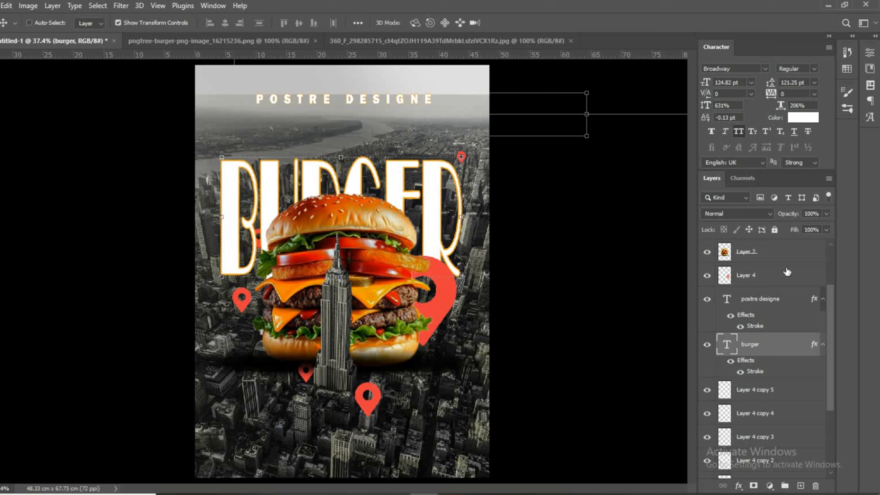
{"action": "left_click", "coordinate": [772, 256]}
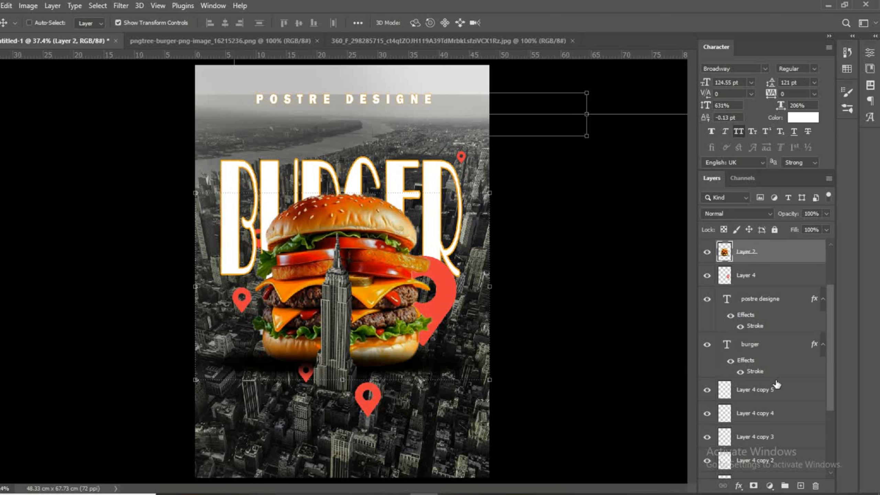
{"action": "left_click", "coordinate": [771, 486]}
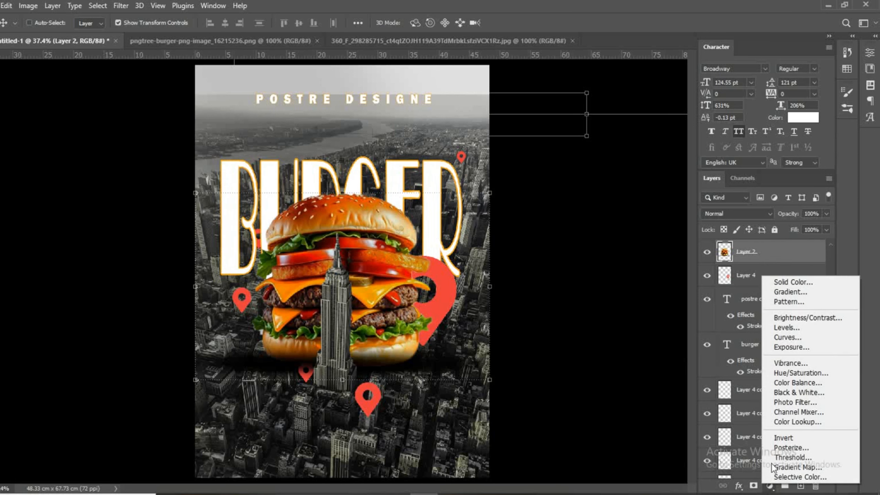
{"action": "left_click", "coordinate": [793, 291]}
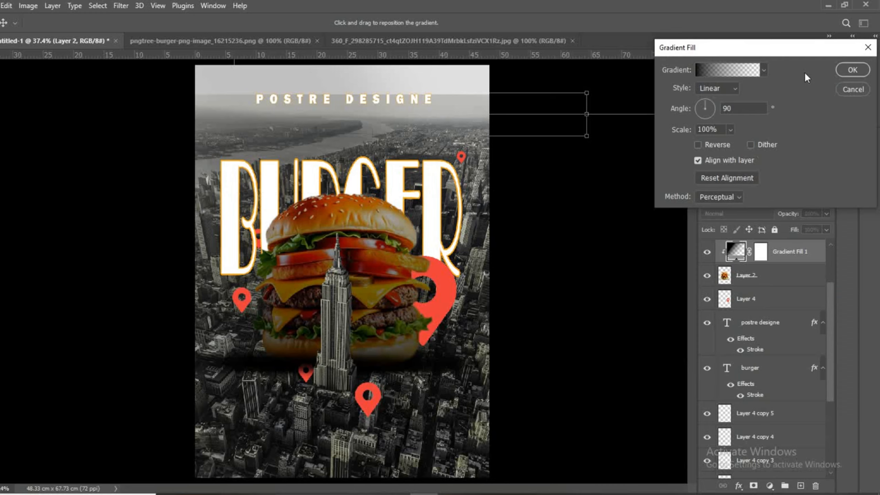
{"action": "left_click", "coordinate": [868, 48]}
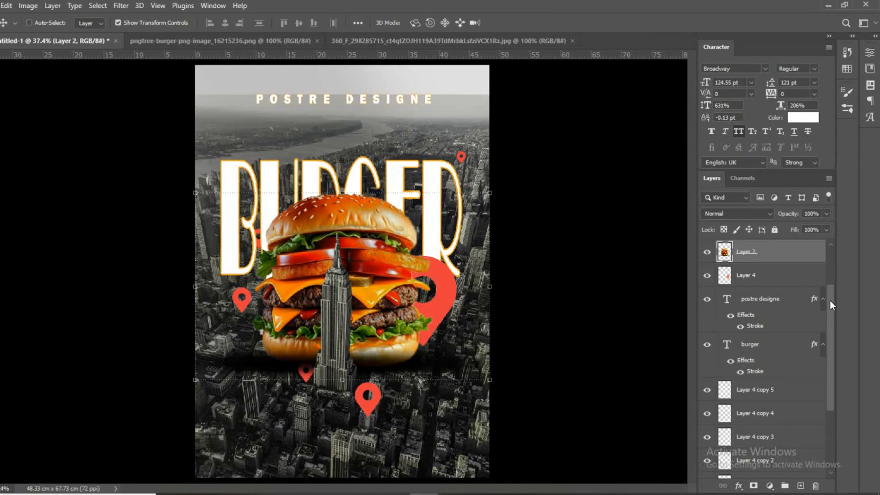
- Set the brightness to -83 in the burger's clipped Brightness/Contrast adjustment
{"action": "left_click_drag", "start_coordinate": [829, 300], "coordinate": [831, 276]}
{"action": "double_click", "coordinate": [736, 276]}
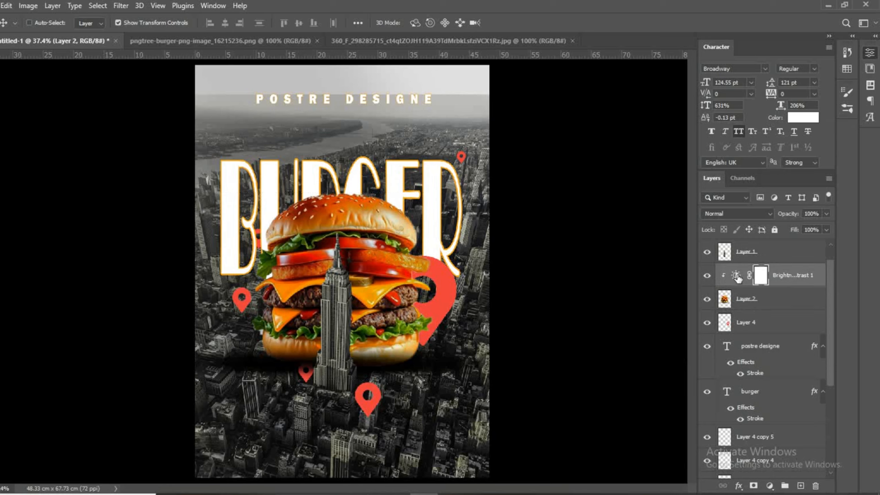
{"action": "left_click_drag", "start_coordinate": [765, 119], "coordinate": [758, 116]}
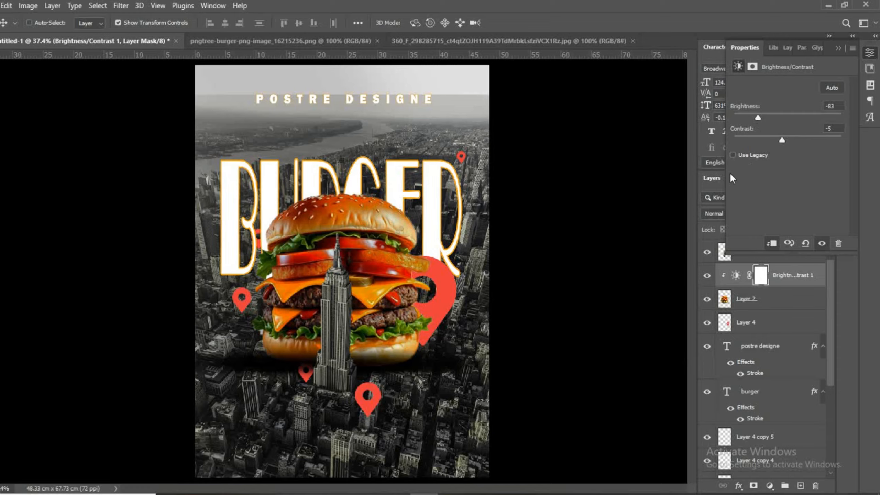
{"action": "left_click", "coordinate": [663, 179]}
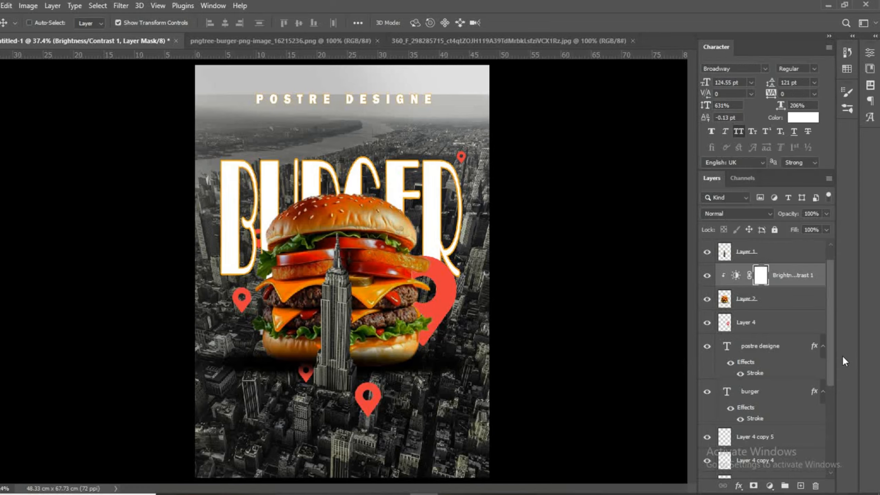
- Add a linear gradient fill above the city photo, fading to transparent from an orange sampled from the burger's top bun
{"action": "left_click_drag", "start_coordinate": [833, 349], "coordinate": [842, 457]}
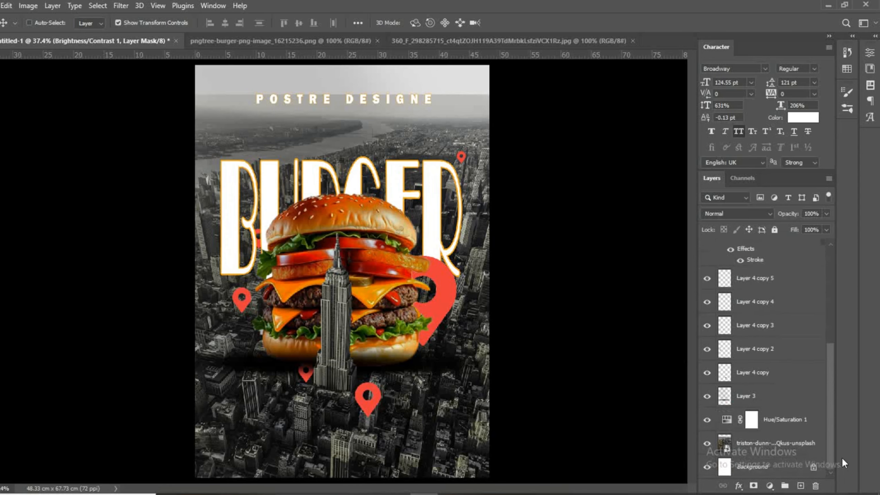
{"action": "left_click", "coordinate": [767, 451]}
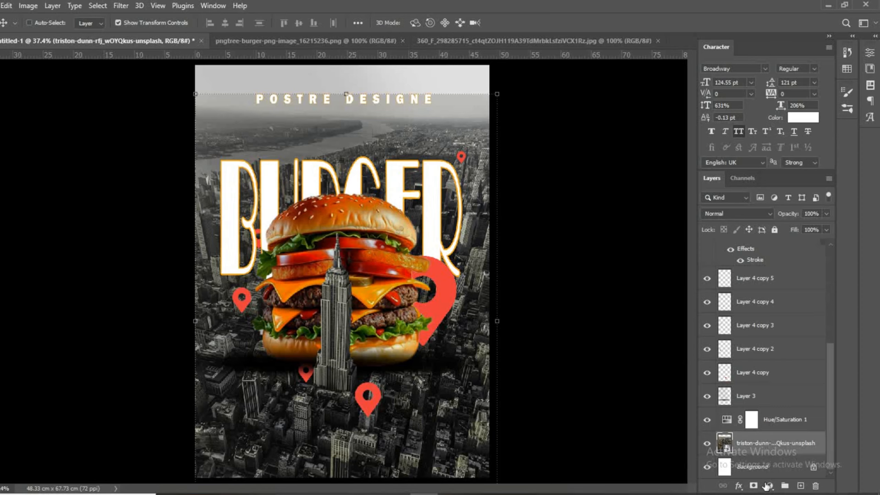
{"action": "left_click", "coordinate": [769, 486]}
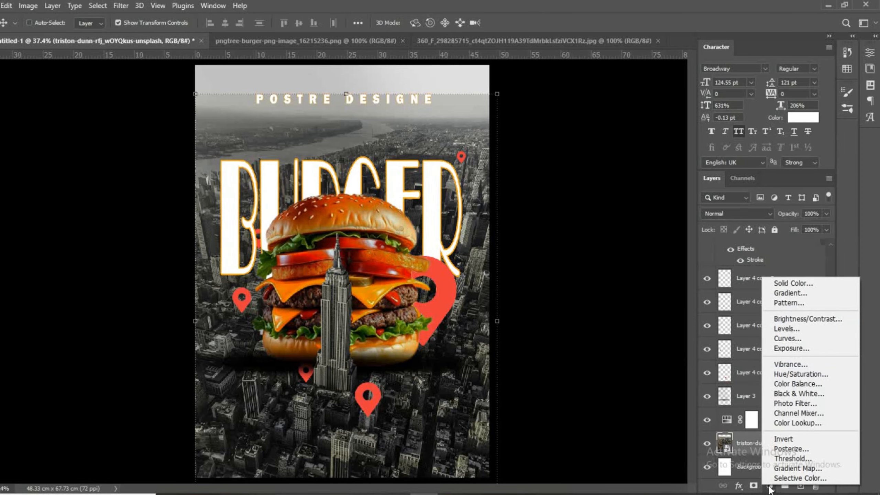
{"action": "left_click", "coordinate": [793, 293]}
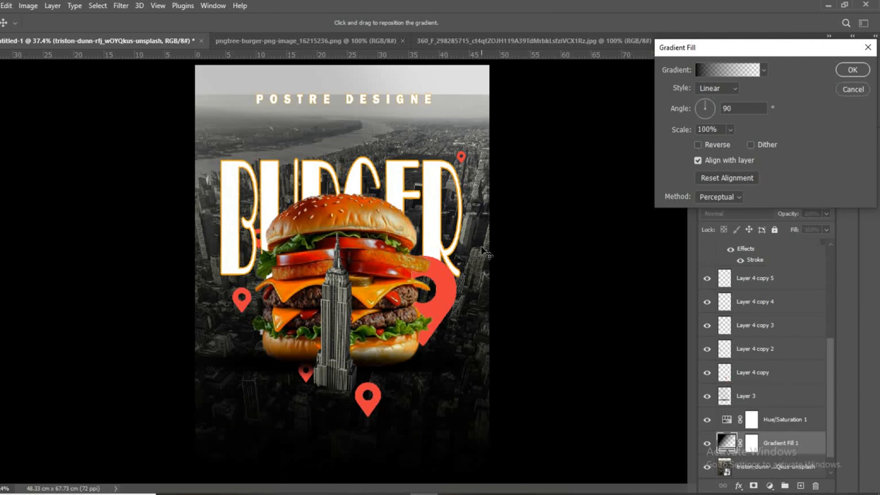
{"action": "left_click", "coordinate": [709, 74]}
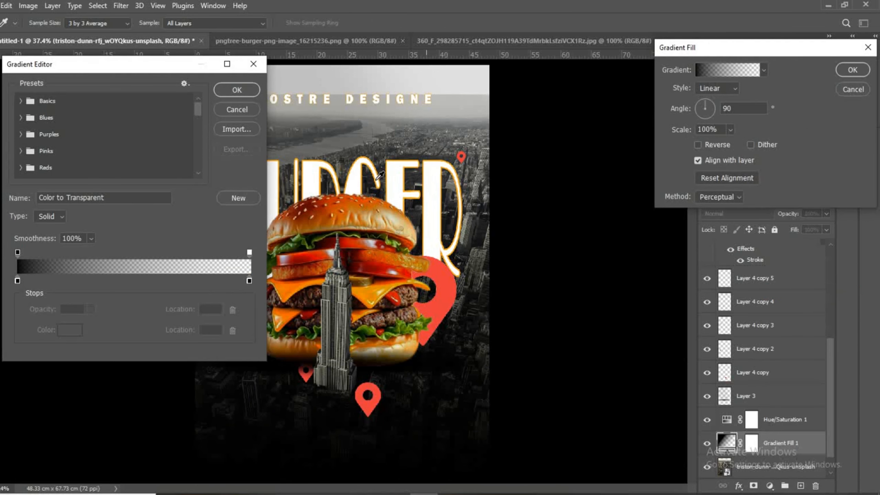
{"action": "left_click", "coordinate": [17, 280]}
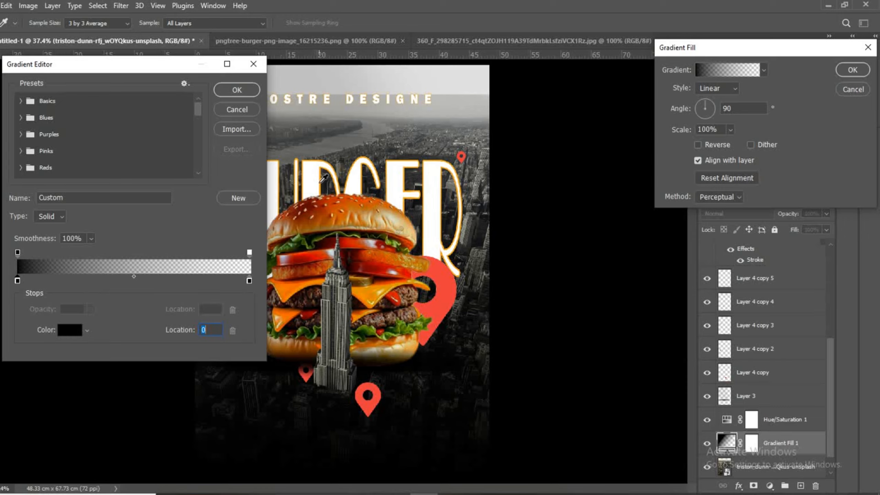
{"action": "left_click", "coordinate": [362, 215]}
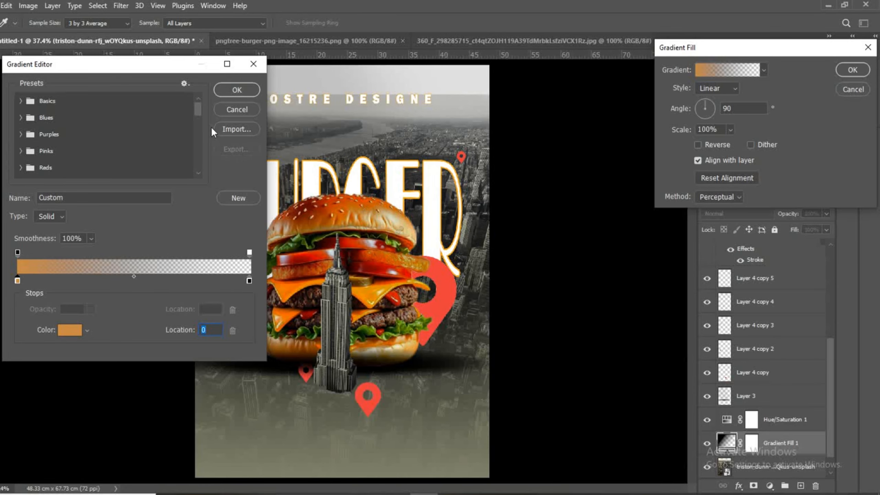
{"action": "left_click", "coordinate": [352, 206]}
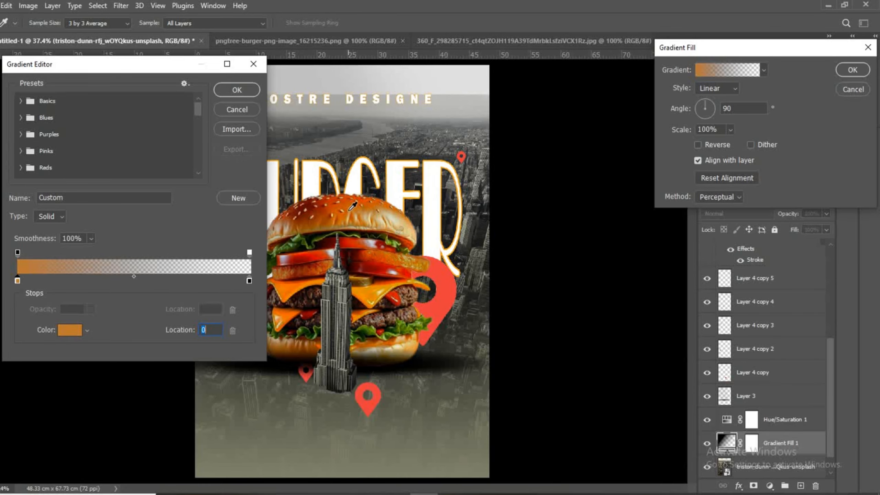
{"action": "left_click", "coordinate": [230, 87]}
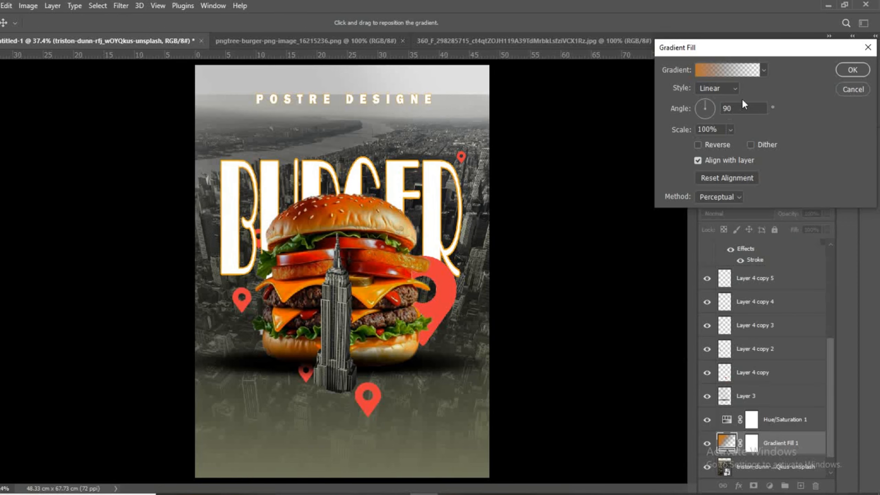
- Set the gradient fill's angle to -0.1° and shift it slightly toward the poster's left edge
{"action": "left_click_drag", "start_coordinate": [707, 100], "coordinate": [716, 107]}
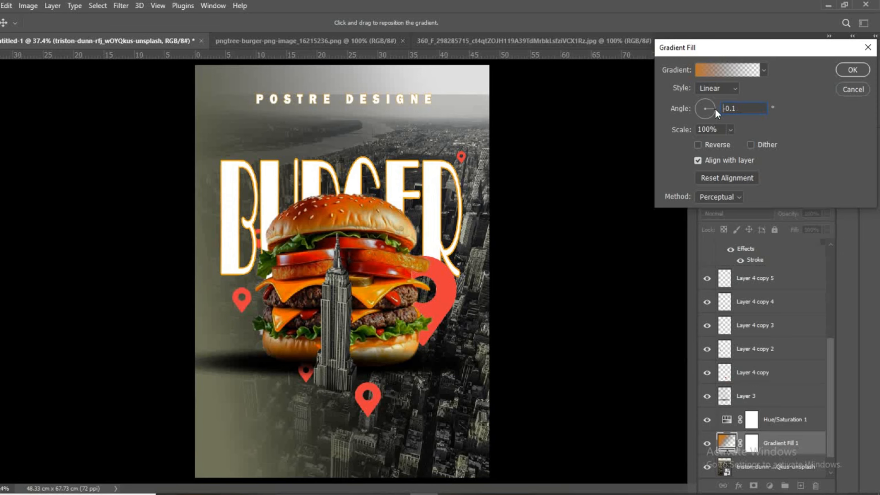
{"action": "left_click_drag", "start_coordinate": [716, 108], "coordinate": [716, 107]}
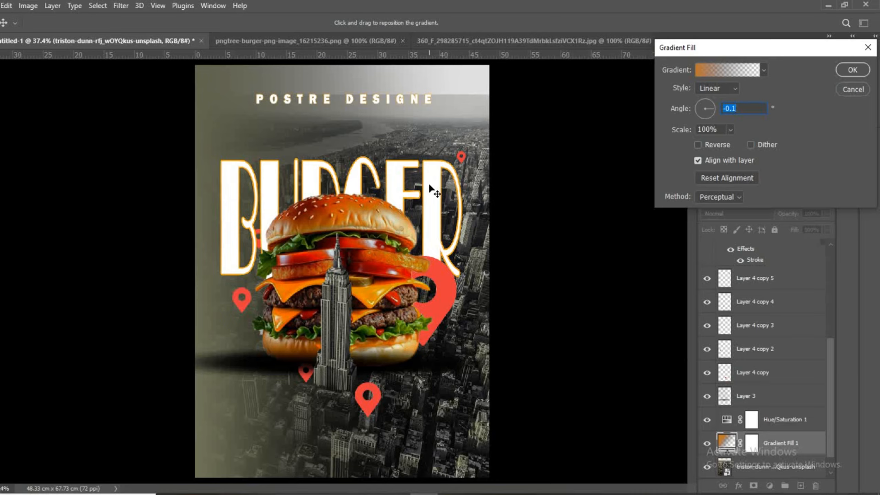
{"action": "left_click_drag", "start_coordinate": [225, 271], "coordinate": [203, 265]}
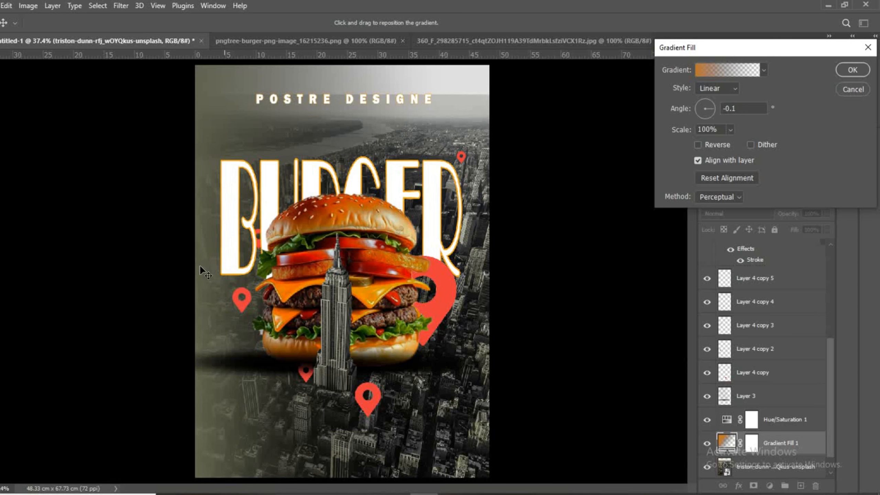
{"action": "left_click_drag", "start_coordinate": [200, 266], "coordinate": [200, 266]}
{"action": "left_click", "coordinate": [847, 71]}
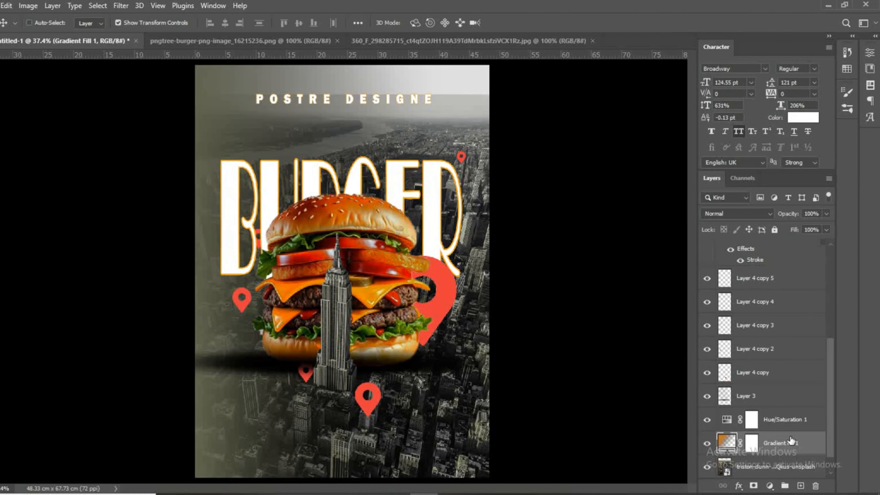
- Add a second linear gradient fill above the orange one, fading to transparent from a light gray sampled from the hazy sky
{"action": "left_click", "coordinate": [769, 486]}
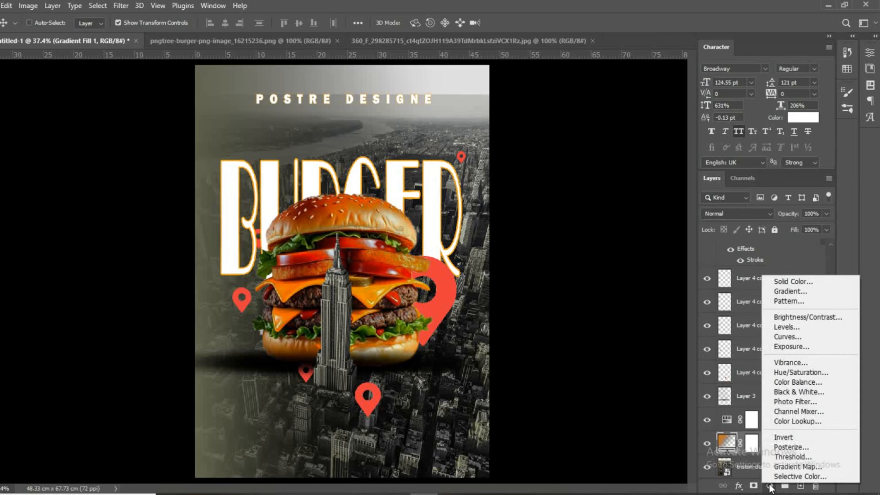
{"action": "left_click", "coordinate": [789, 290]}
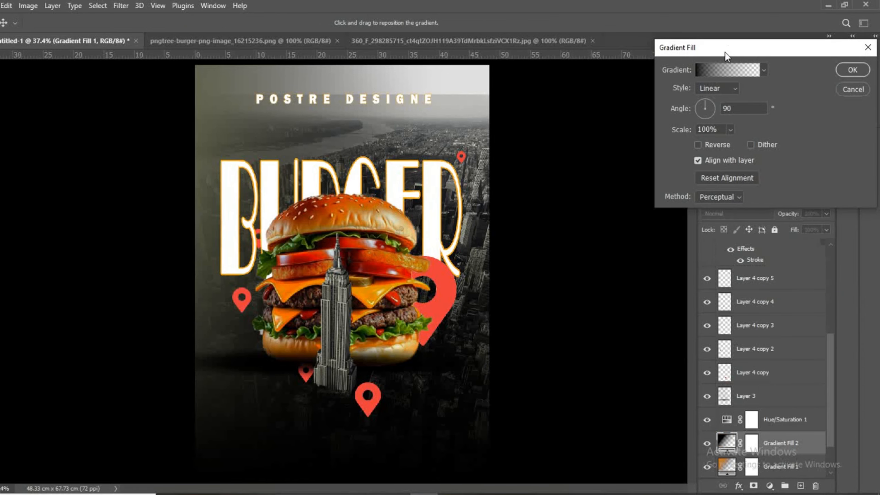
{"action": "left_click", "coordinate": [717, 70]}
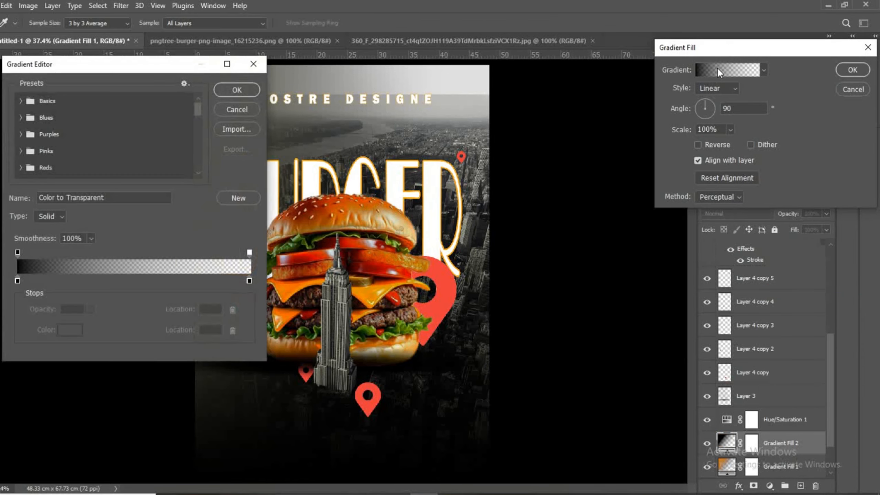
{"action": "left_click", "coordinate": [18, 281]}
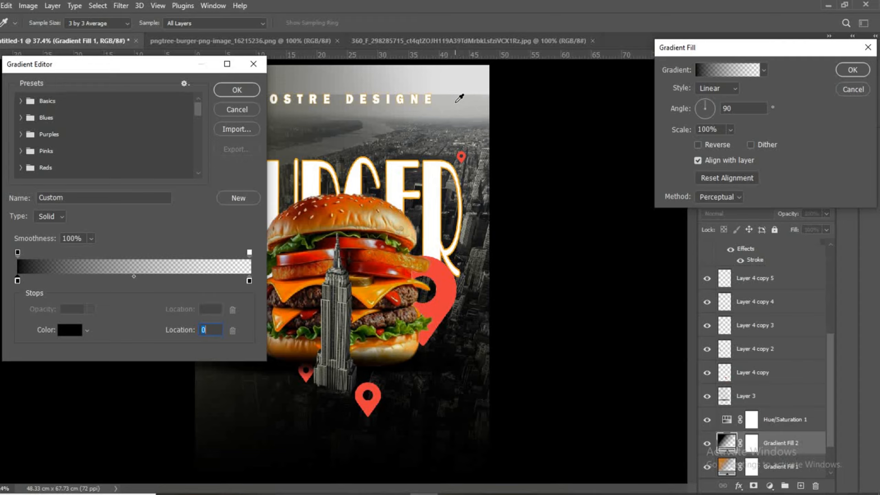
{"action": "left_click", "coordinate": [456, 102]}
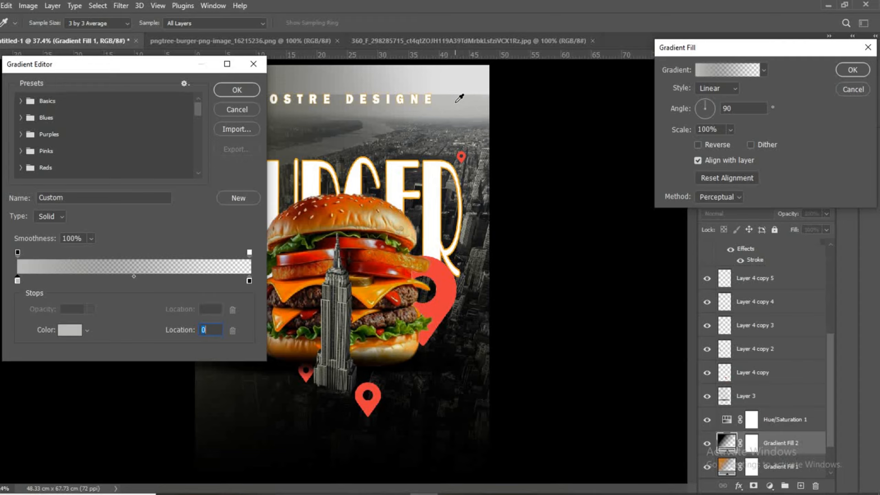
{"action": "left_click", "coordinate": [237, 90]}
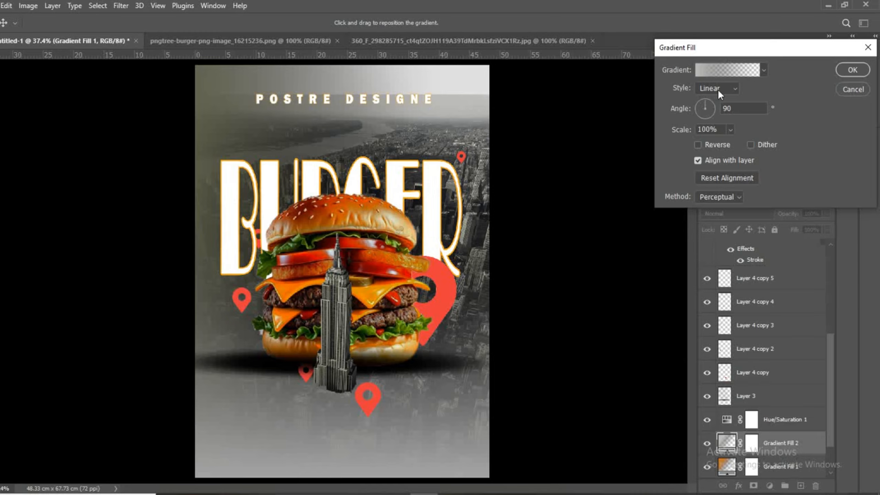
- Set the gray gradient fill's angle to -89.4° so it fades downward from the poster's top edge
{"action": "left_click_drag", "start_coordinate": [704, 108], "coordinate": [707, 125]}
{"action": "left_click", "coordinate": [373, 135]}
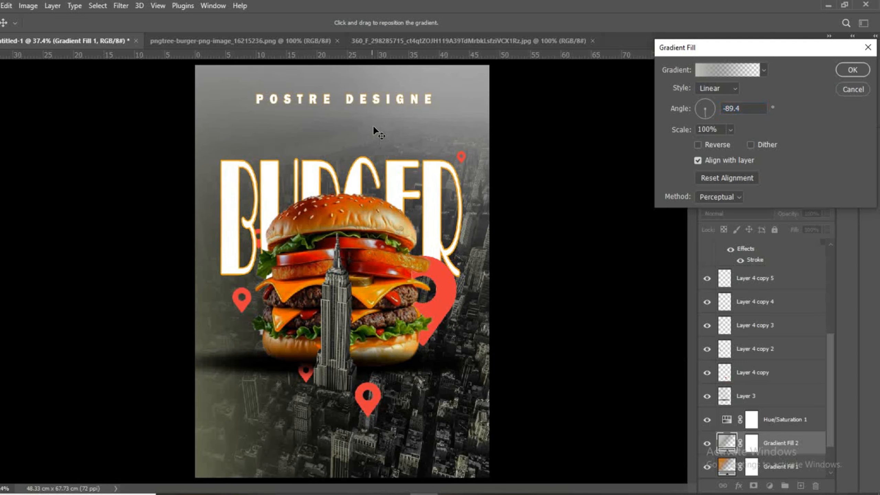
{"action": "left_click_drag", "start_coordinate": [374, 123], "coordinate": [374, 125]}
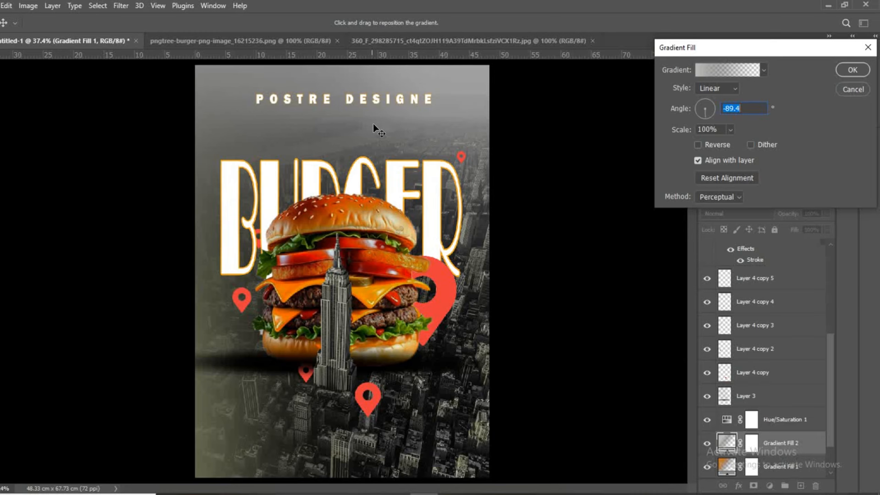
{"action": "left_click", "coordinate": [851, 69]}
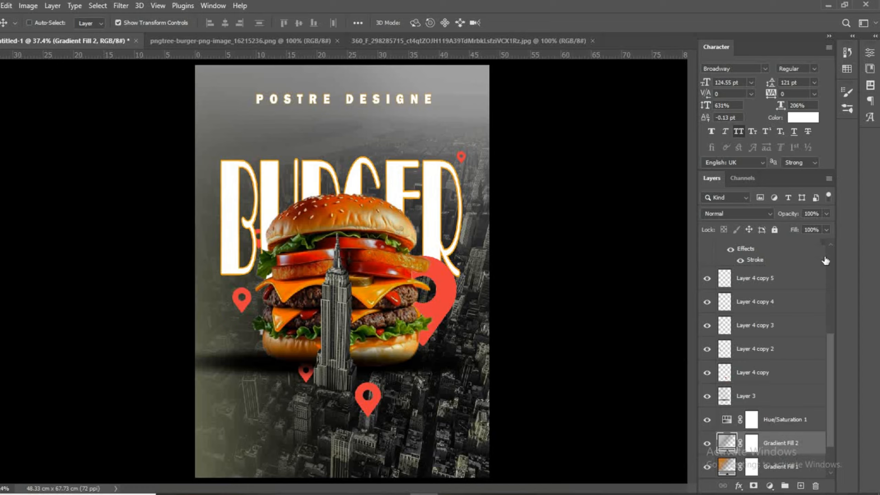
- Duplicate the burger layer, scale the copy to 28.61%, and place it in the poster's lower-left corner
{"action": "scroll", "coordinate": [832, 343], "scroll_direction": "up", "scroll_amount": 3}
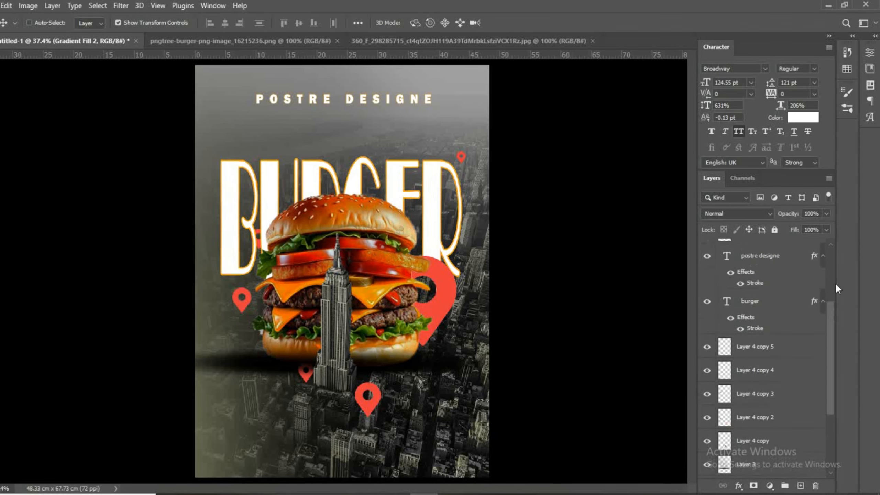
{"action": "scroll", "coordinate": [835, 283], "scroll_direction": "up", "scroll_amount": 3}
{"action": "left_click", "coordinate": [774, 308]}
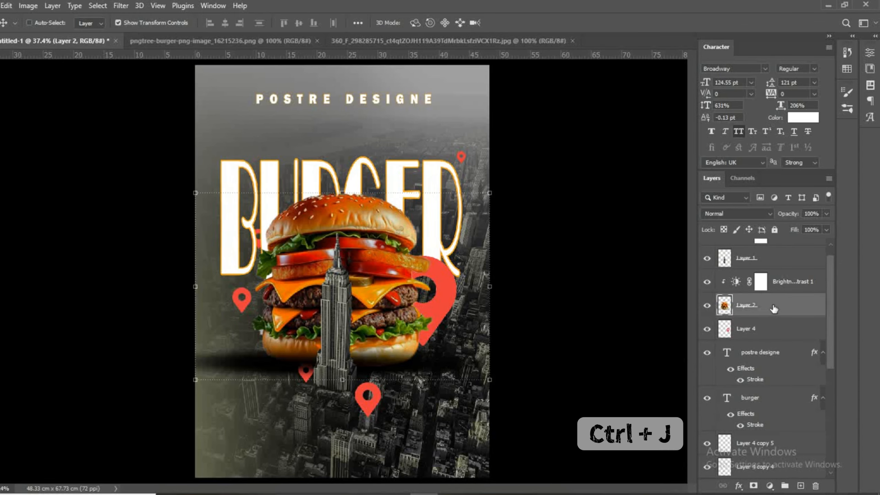
{"action": "key", "text": "ctrl+j"}
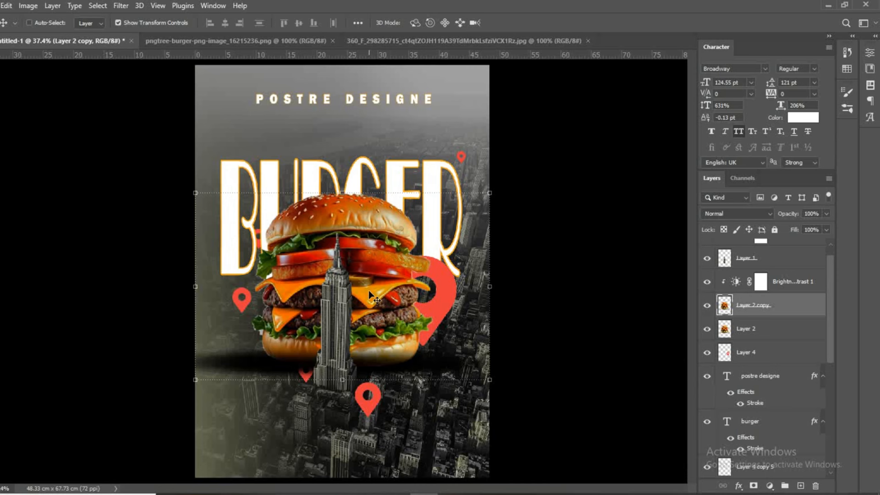
{"action": "left_click_drag", "start_coordinate": [368, 289], "coordinate": [302, 419]}
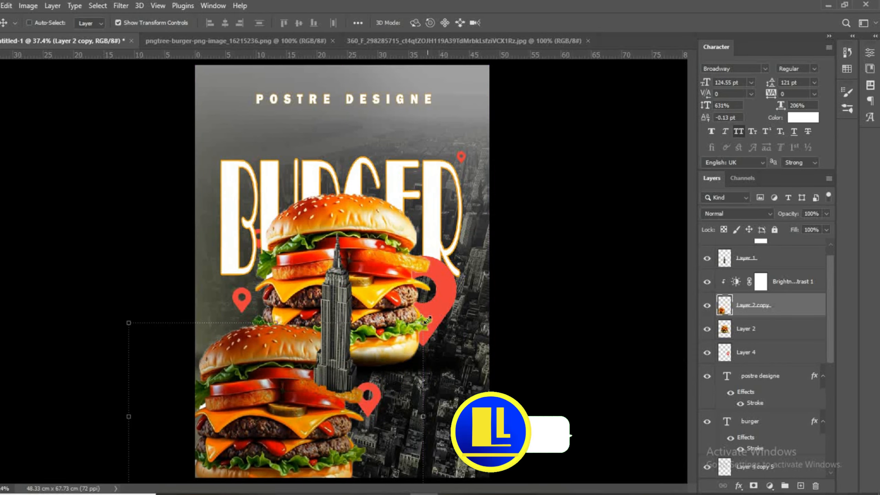
{"action": "left_click_drag", "start_coordinate": [423, 323], "coordinate": [272, 422]}
{"action": "left_click_drag", "start_coordinate": [246, 452], "coordinate": [245, 457]}
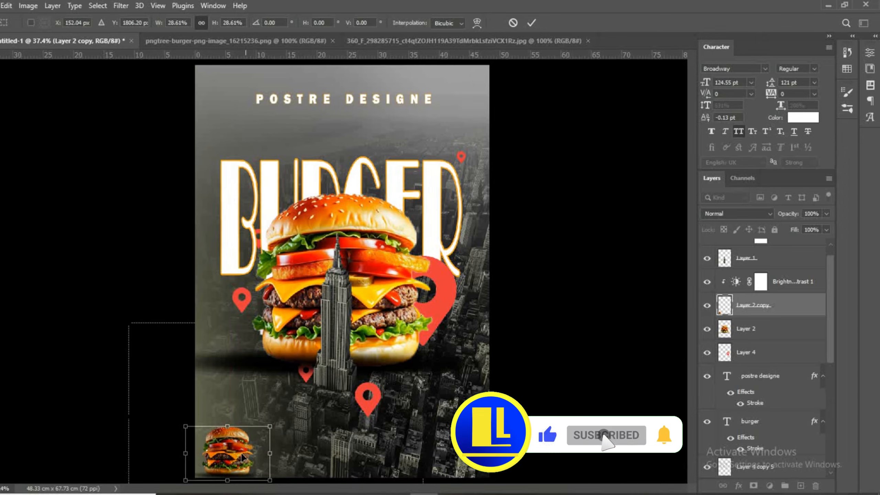
{"action": "left_click", "coordinate": [536, 23]}
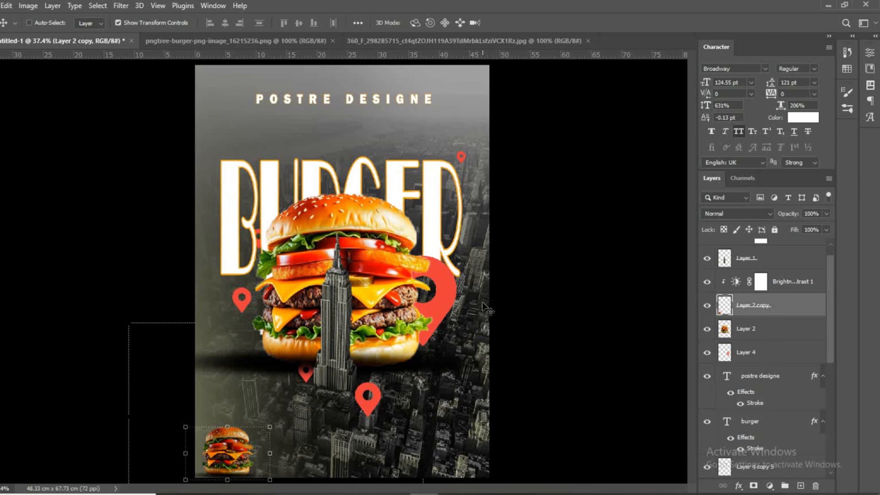